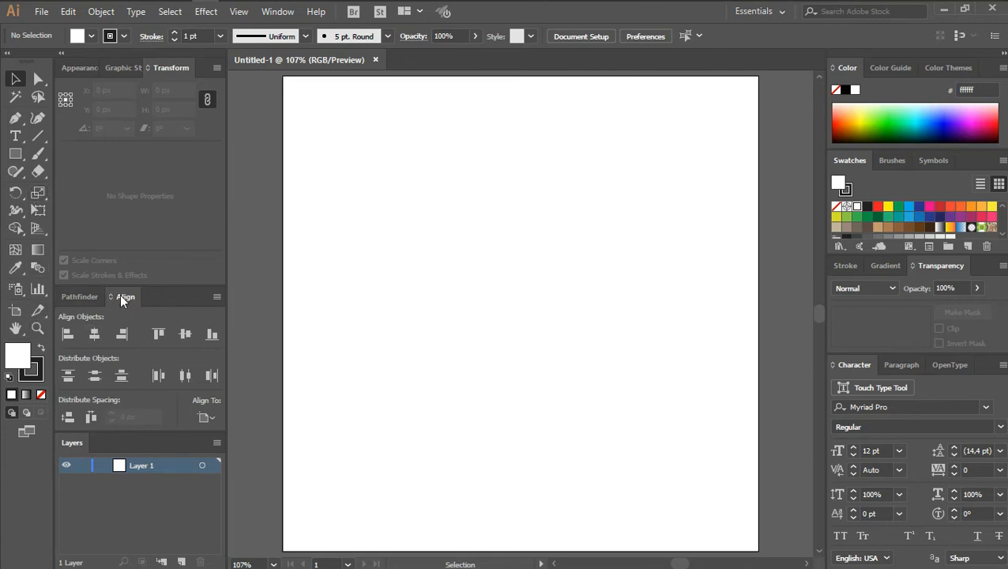
Hide the extra alignment options and show them again.
left_click(272, 11)
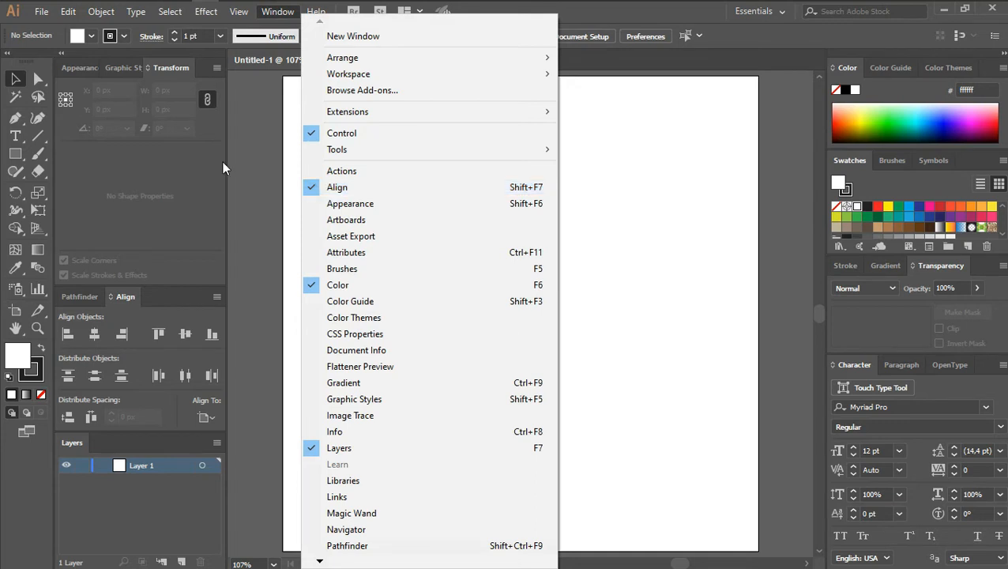
left_click(267, 166)
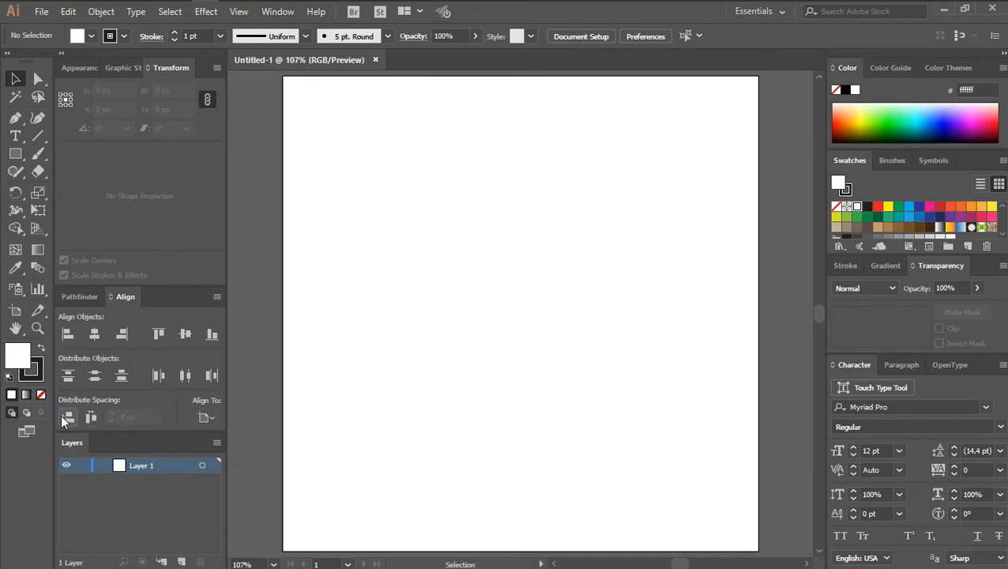
left_click(216, 298)
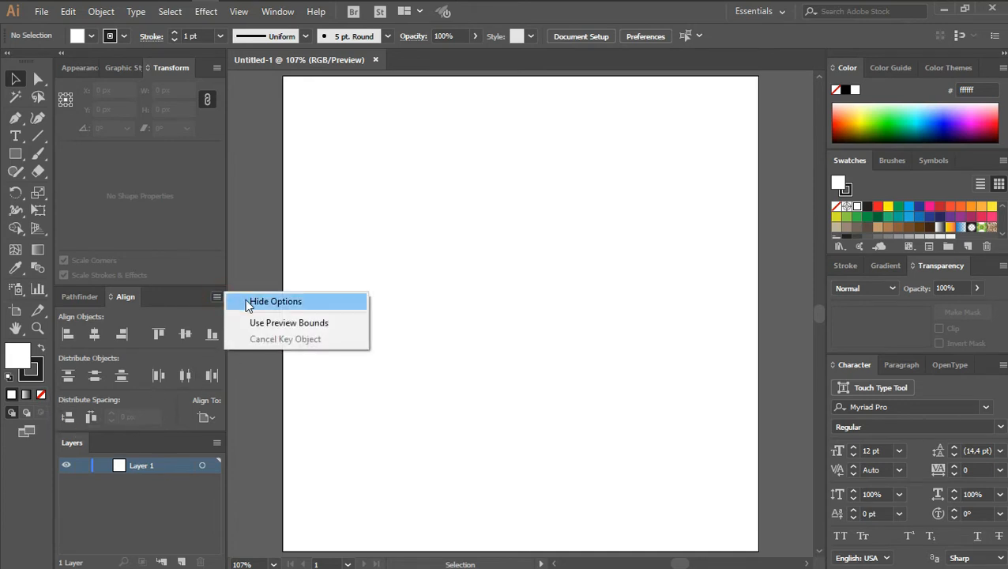
left_click(248, 303)
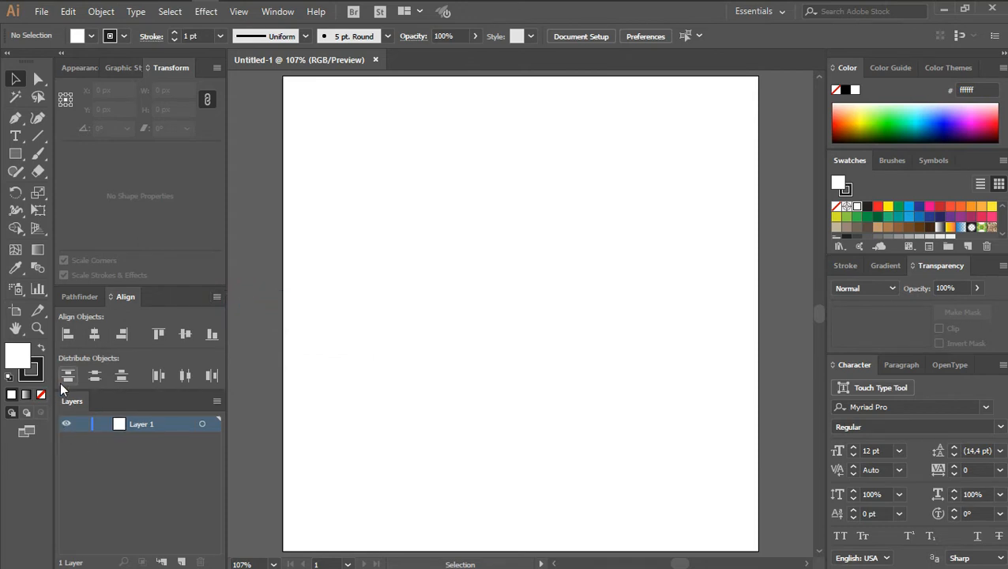
left_click(215, 296)
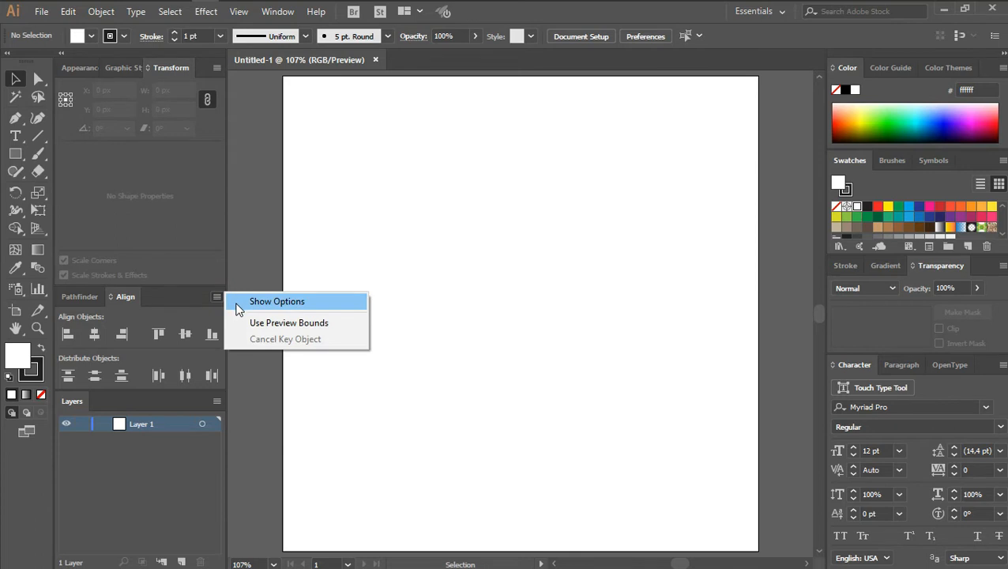
left_click(240, 307)
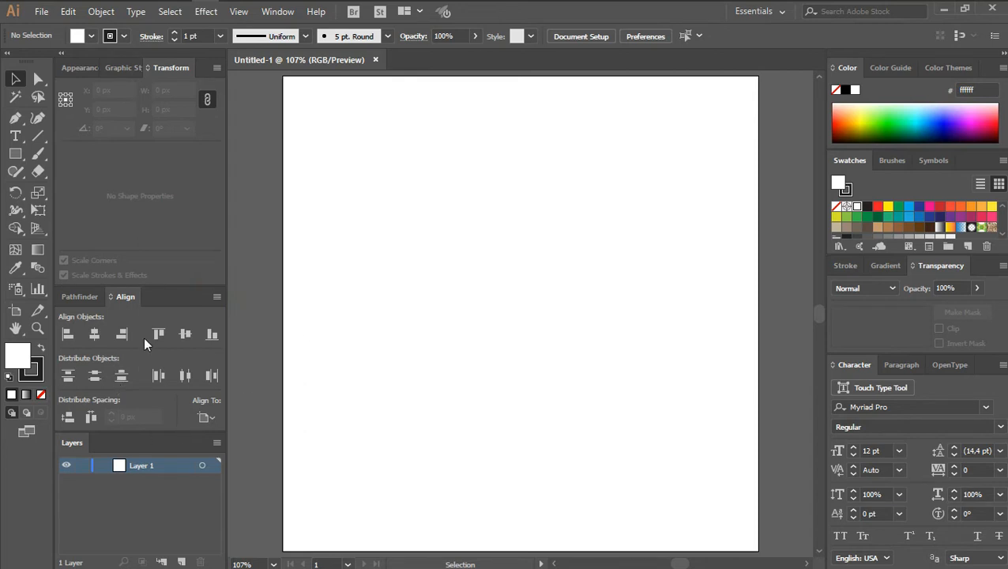
Draw a square of about 145 px in the upper part of the artboard, with a yellow fill and no stroke.
left_click(17, 155)
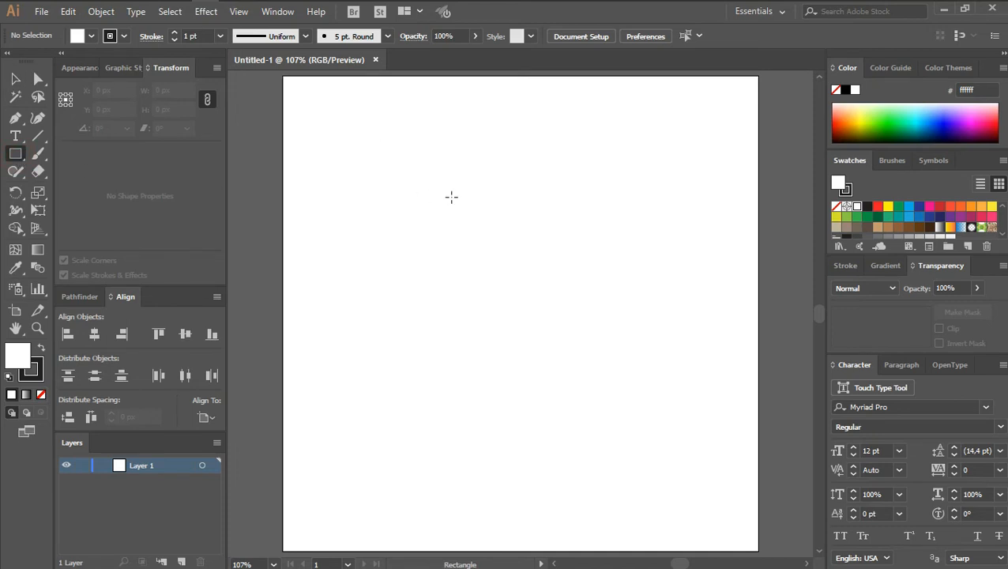
mouse_move(397, 154)
left_mouse_down()
mouse_move(405, 213)
mouse_move(522, 271)
mouse_move(511, 269)
left_mouse_up()
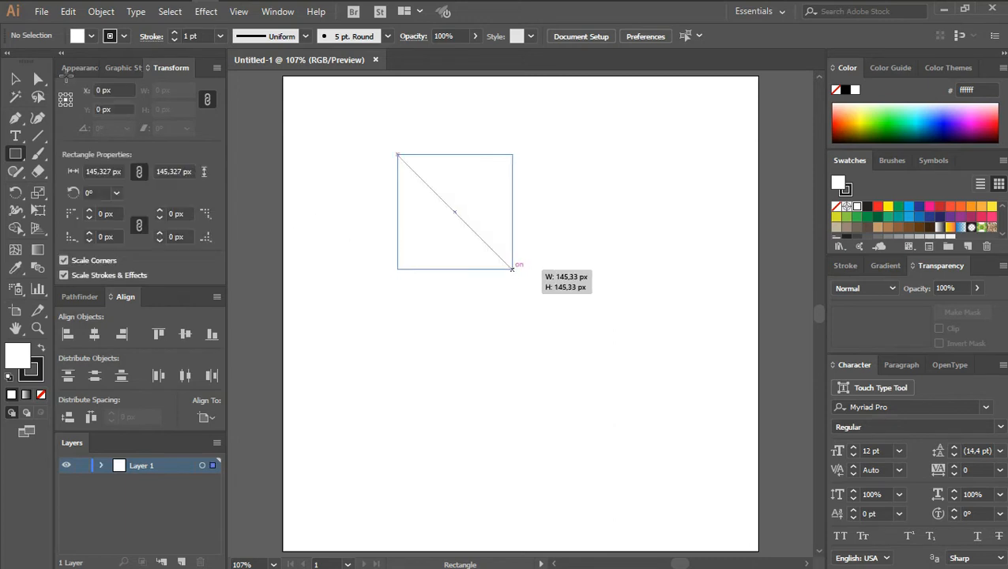
left_click(856, 120)
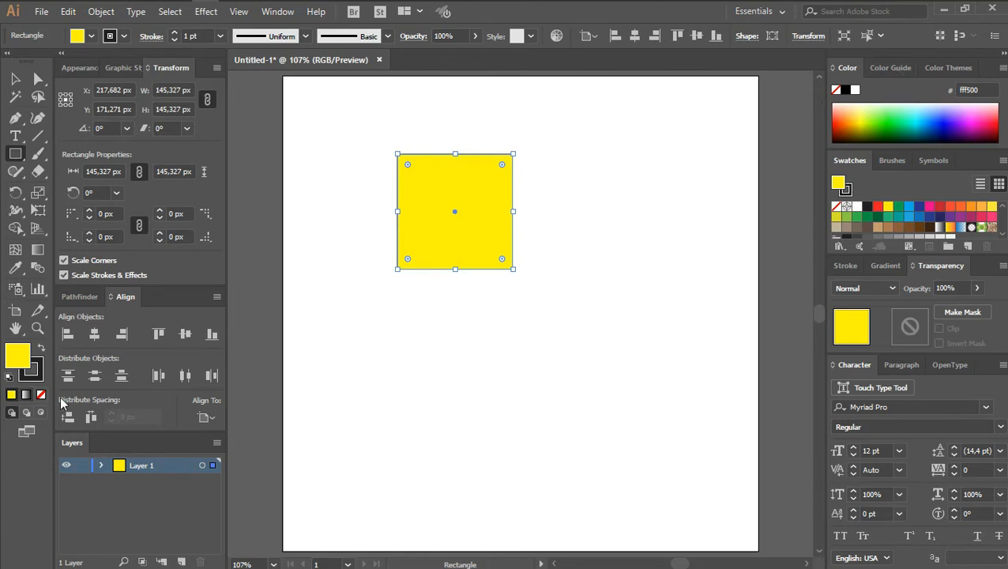
left_click(31, 371)
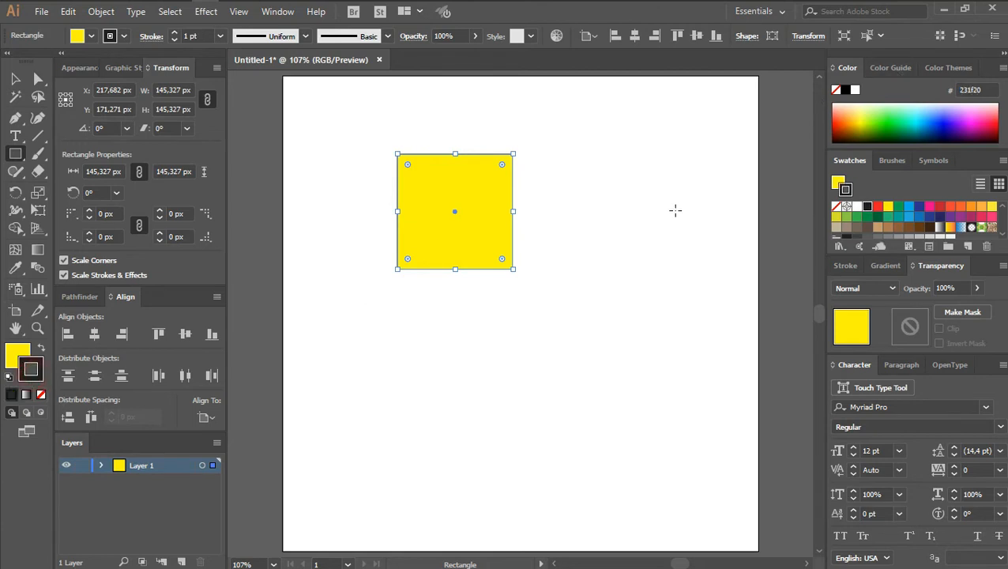
left_click(840, 91)
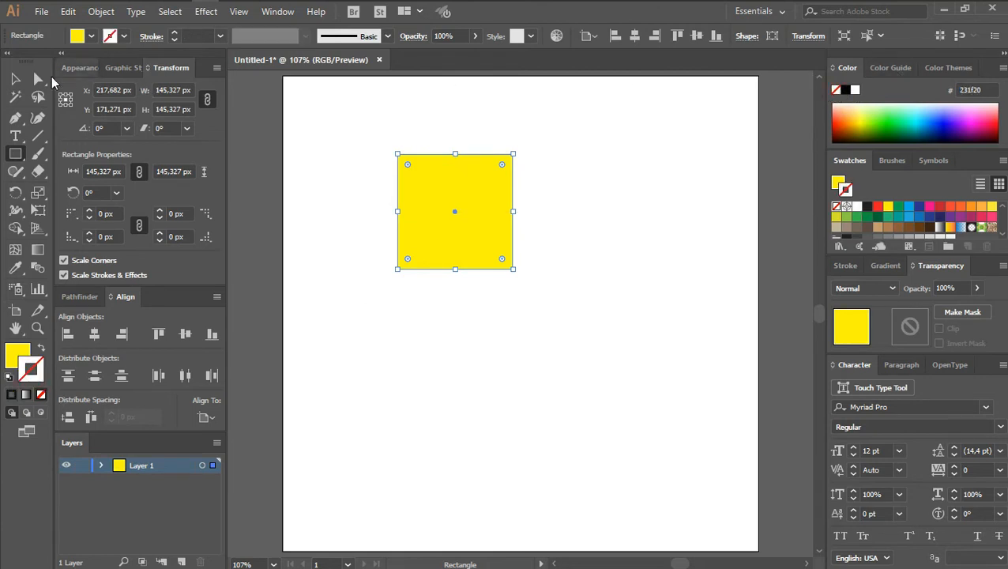
Add the text "Yellow Square" beneath the yellow square and deselect it.
left_click(17, 138)
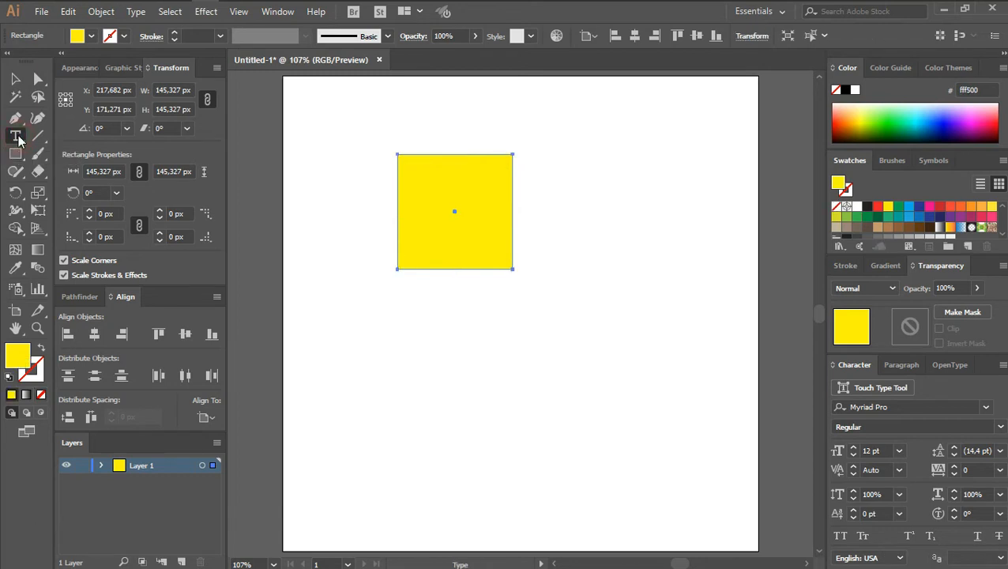
left_click(421, 316)
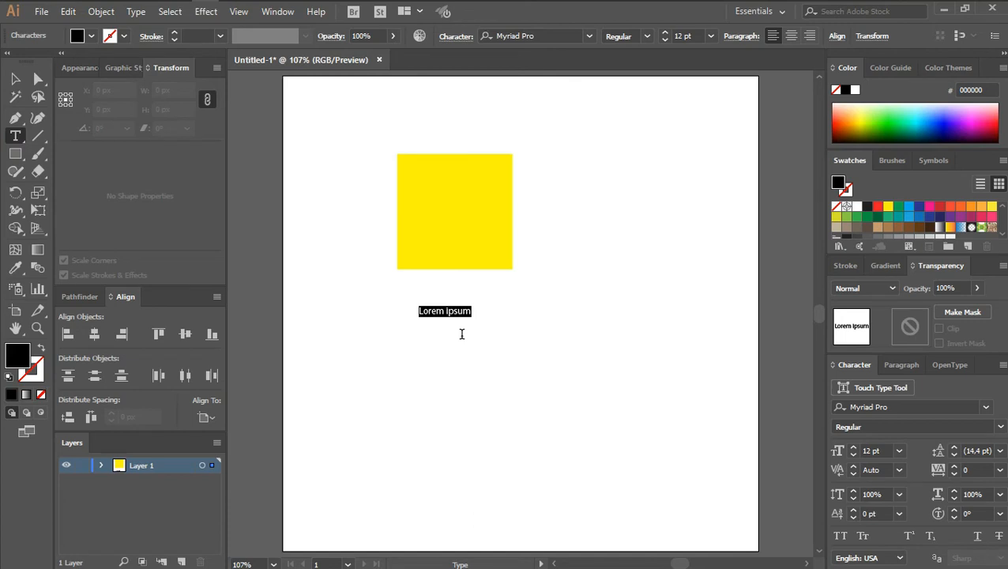
type("Yellow")
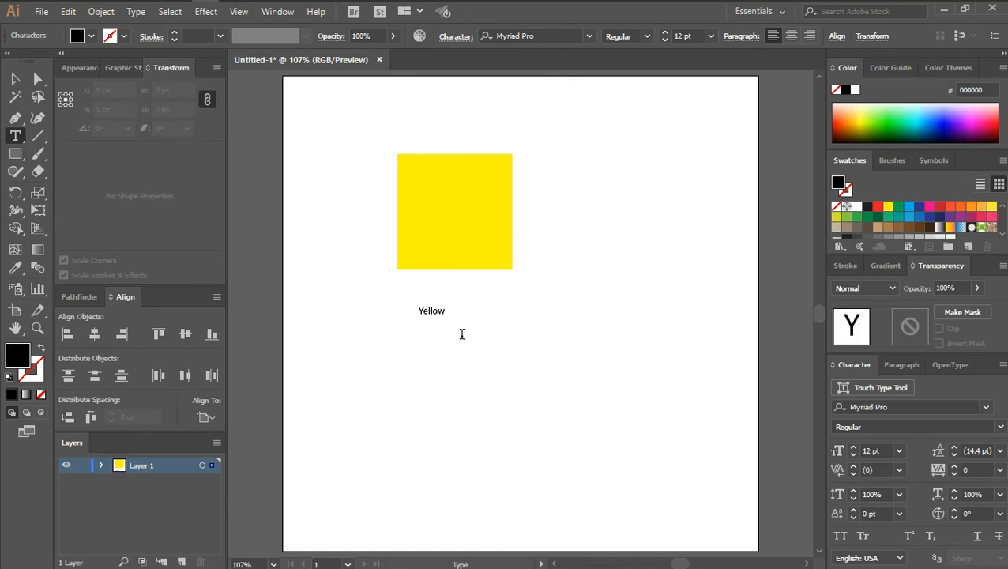
type(" Square")
left_click(15, 79)
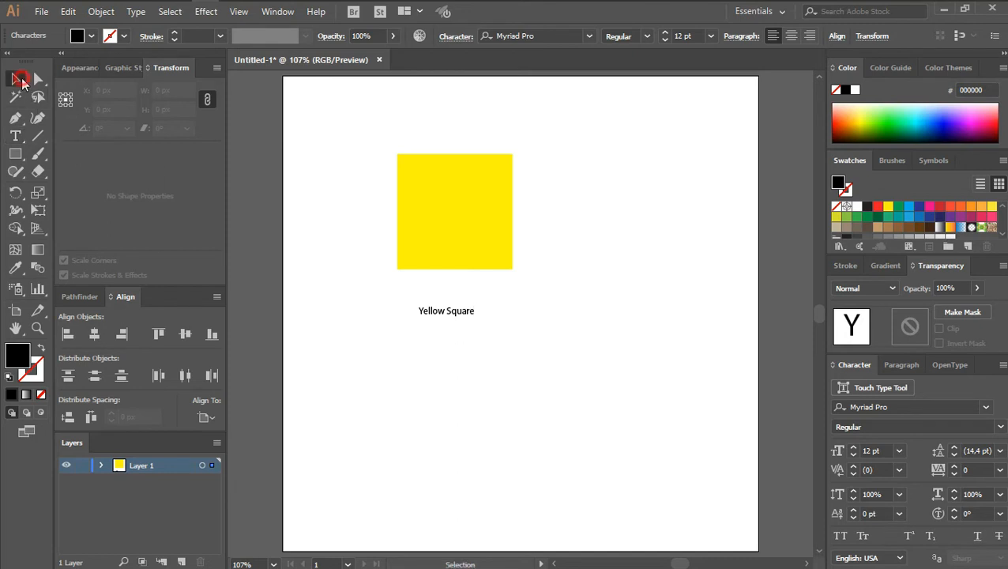
left_click(345, 329)
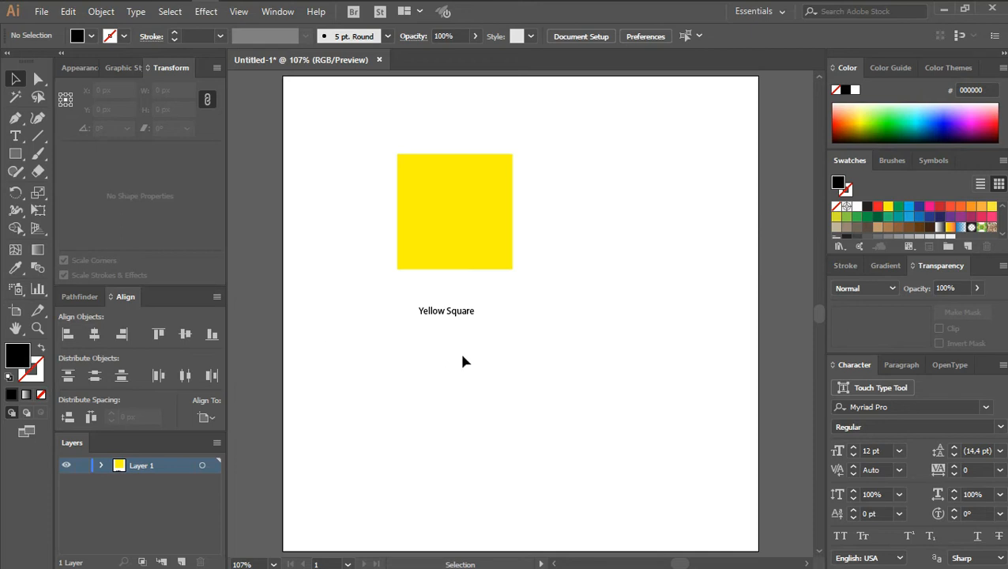
Move the "Yellow Square" text by eye onto the middle of the yellow square.
left_click(440, 314)
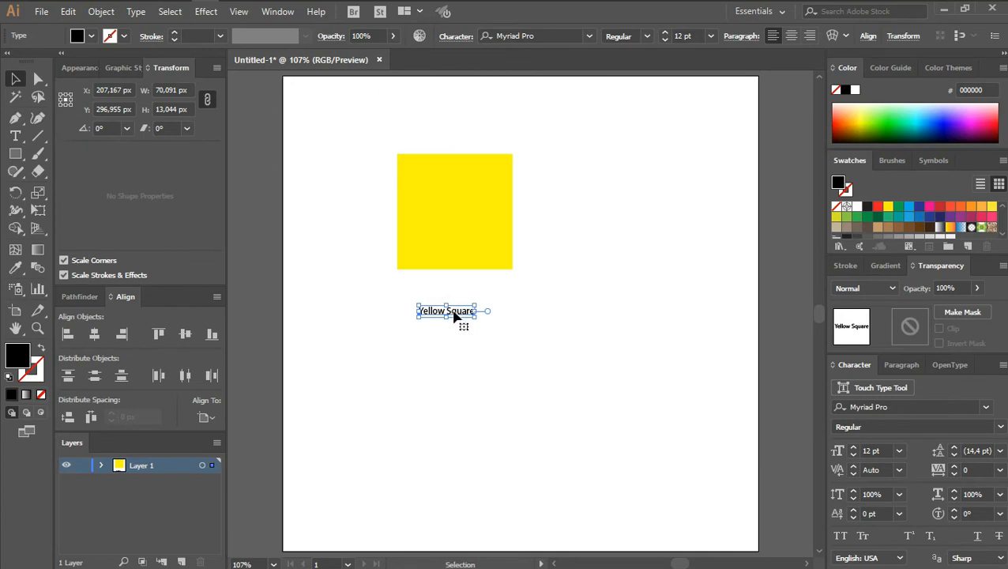
left_click_drag(455, 314, 462, 215)
left_click(567, 270)
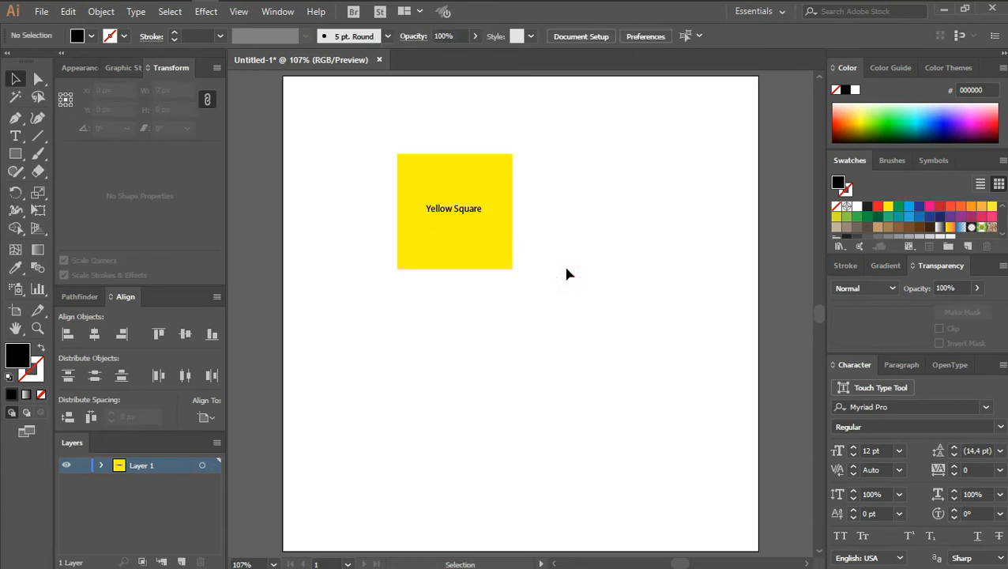
Nudge the "Yellow Square" text about 11 px to the right inside the square.
left_click(473, 209)
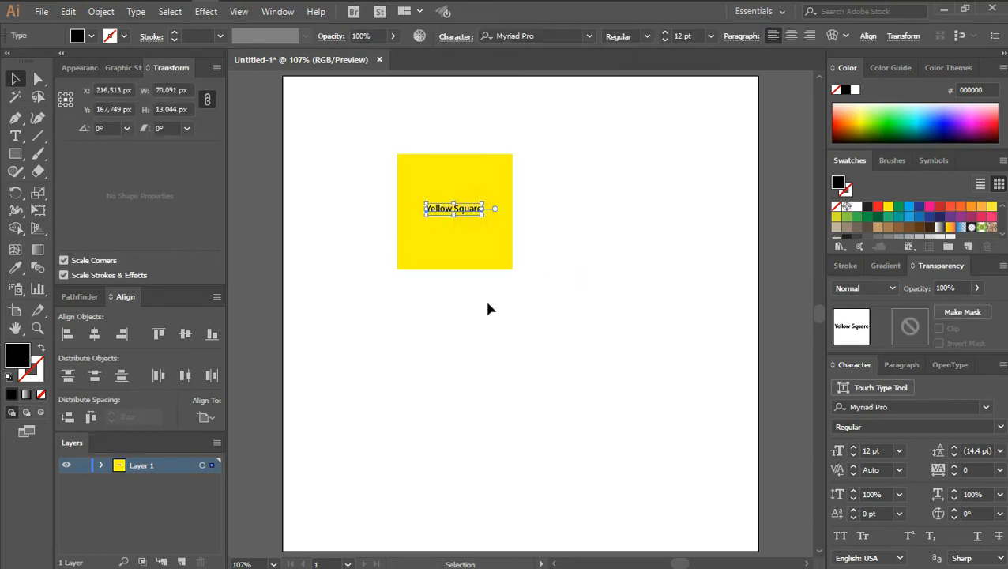
key("Right")
key("Right")
key("Right")
key("Right")
key("Right")
key("Right")
key("Right")
key("Right")
key("Right")
key("Right")
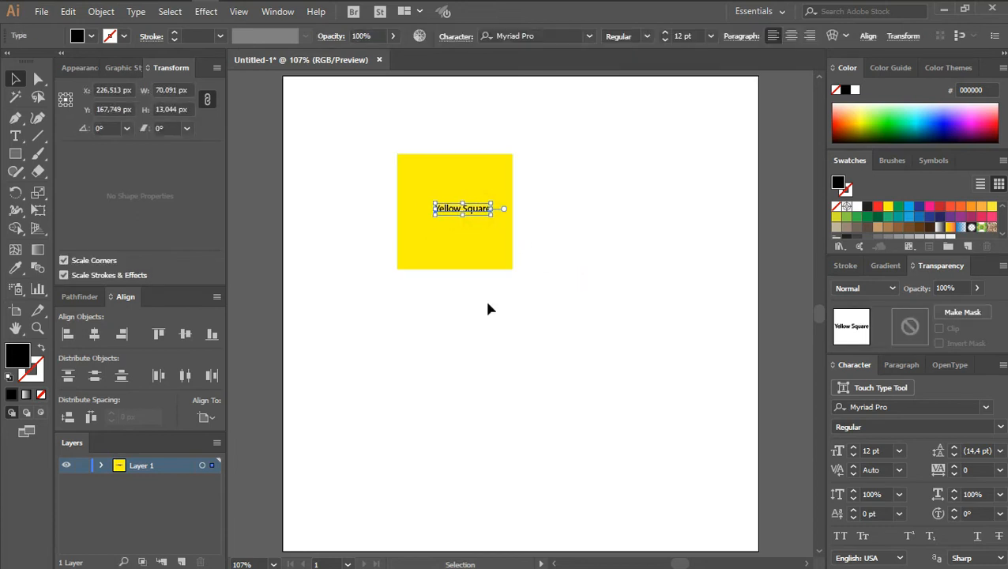
key("Right")
left_click(488, 308)
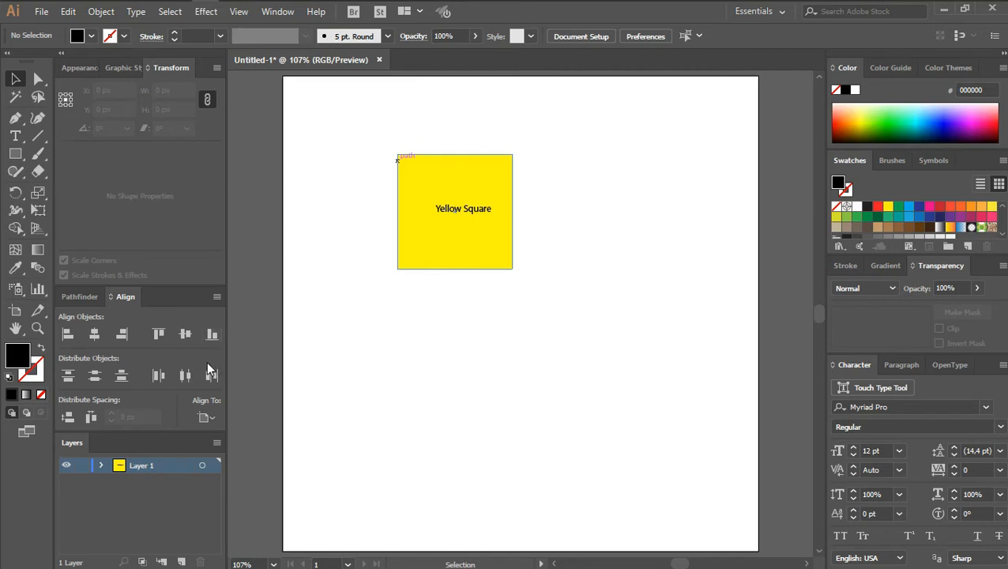
left_click(474, 211)
left_click(585, 276)
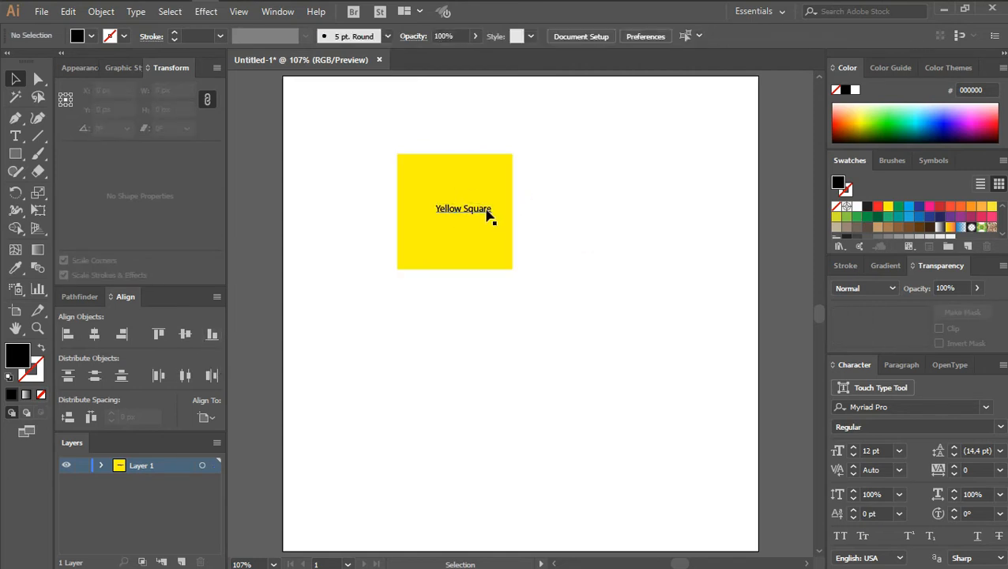
Move the "Yellow Square" text out below the square and, with it selected, set alignment relative to the artboard.
left_click_drag(486, 215, 448, 378)
left_click(497, 292)
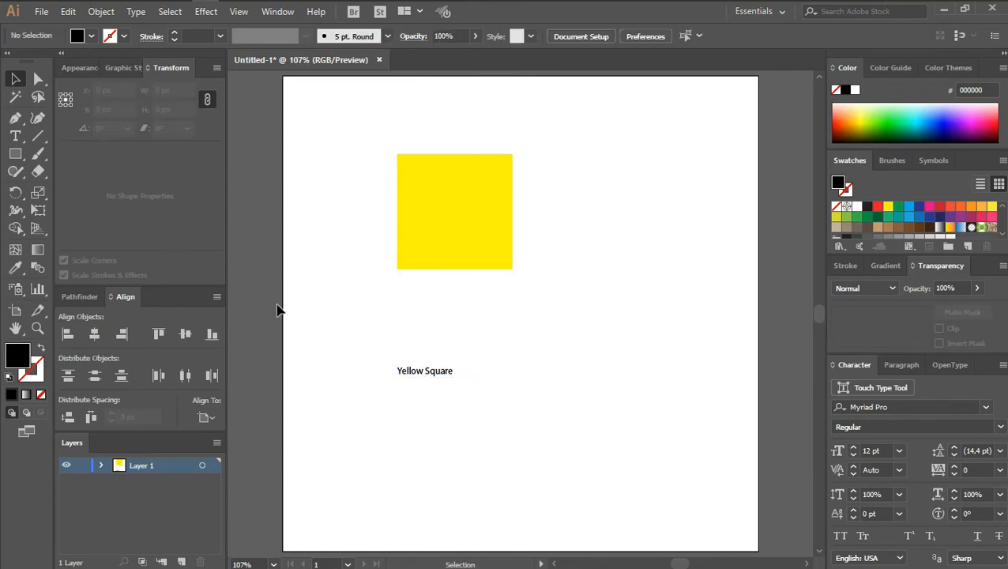
left_click(212, 416)
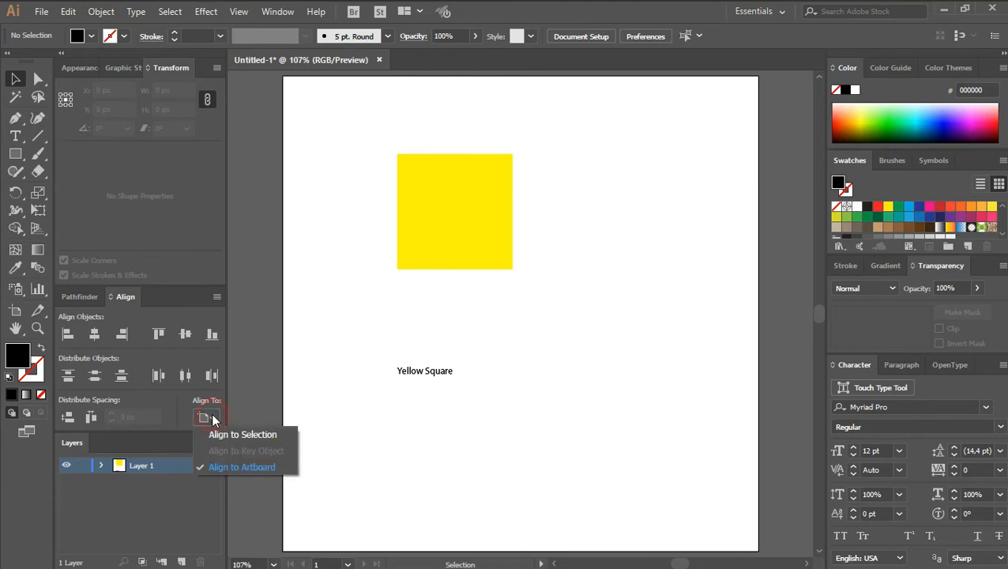
left_click(224, 470)
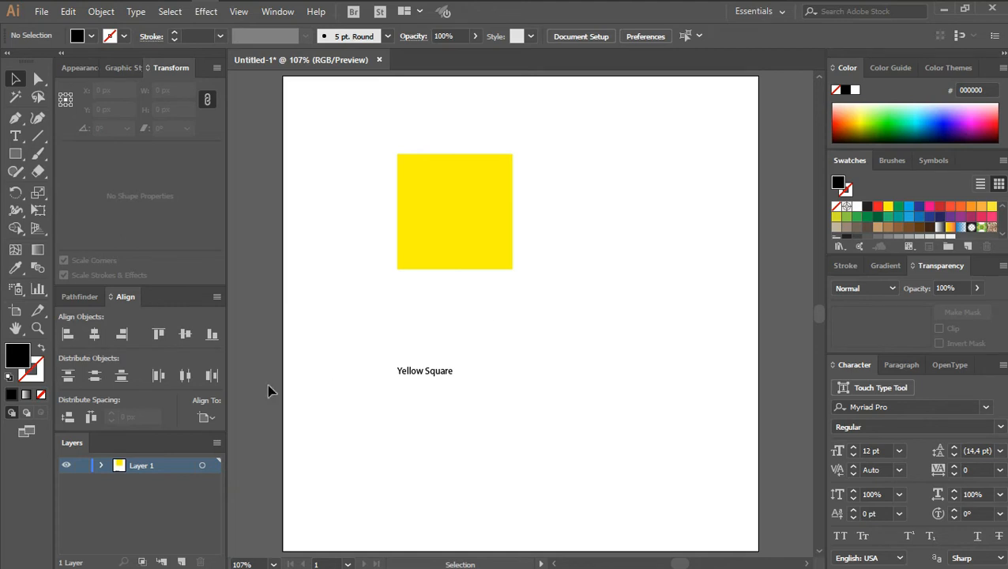
left_click(404, 371)
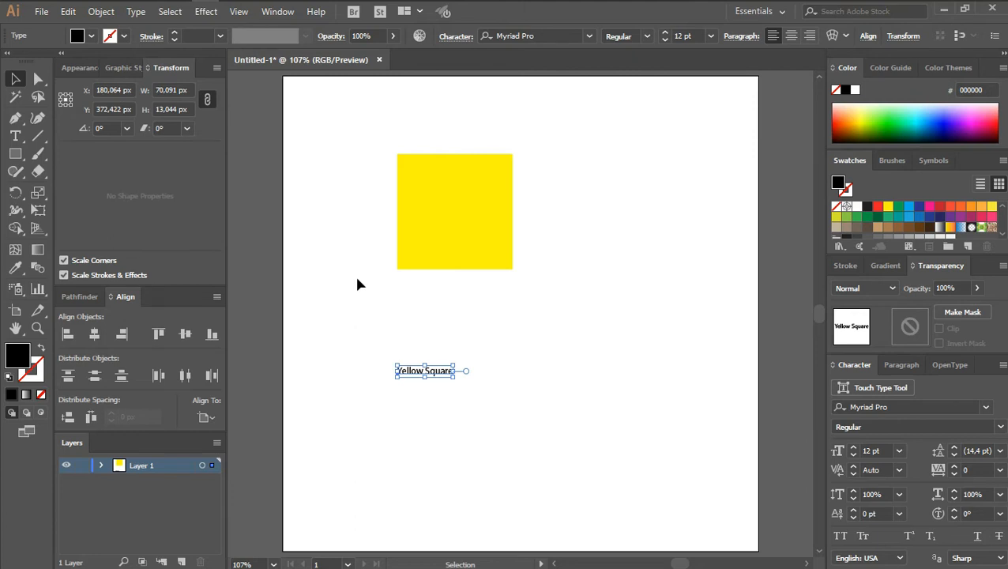
left_click(208, 417)
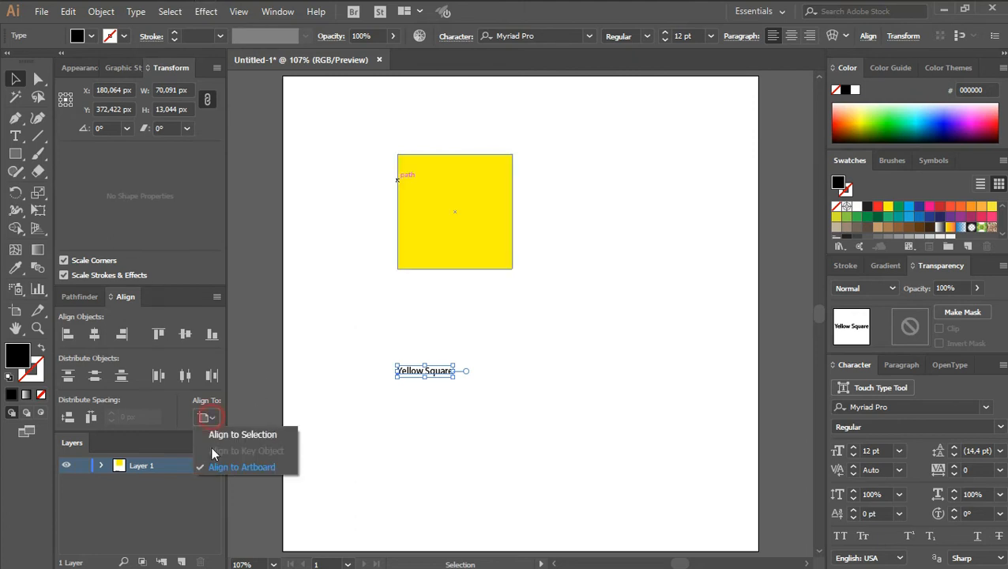
left_click(215, 466)
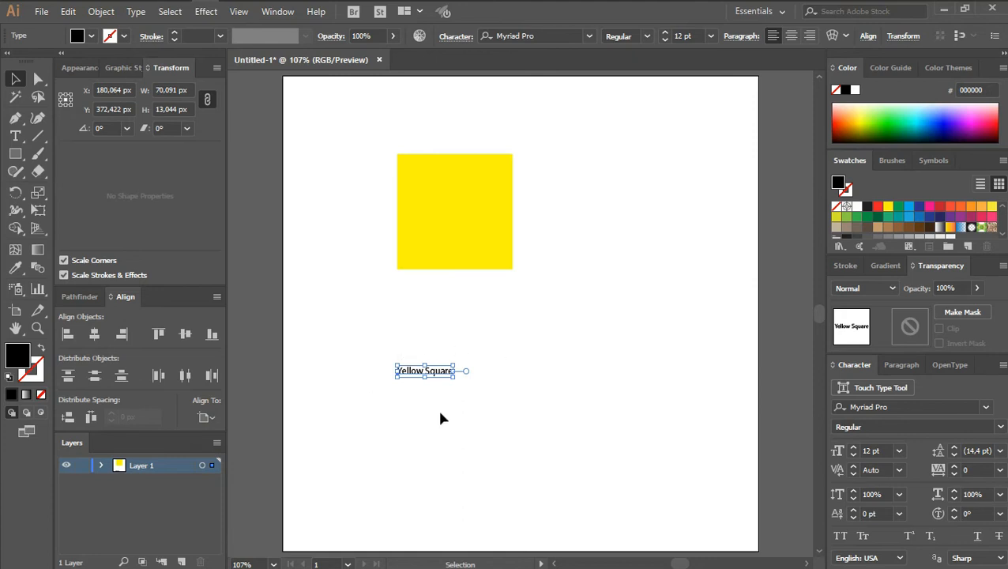
Align the text horizontally to the artboard's left edge, centre and right edge in turn.
left_click(74, 334)
left_click(68, 334)
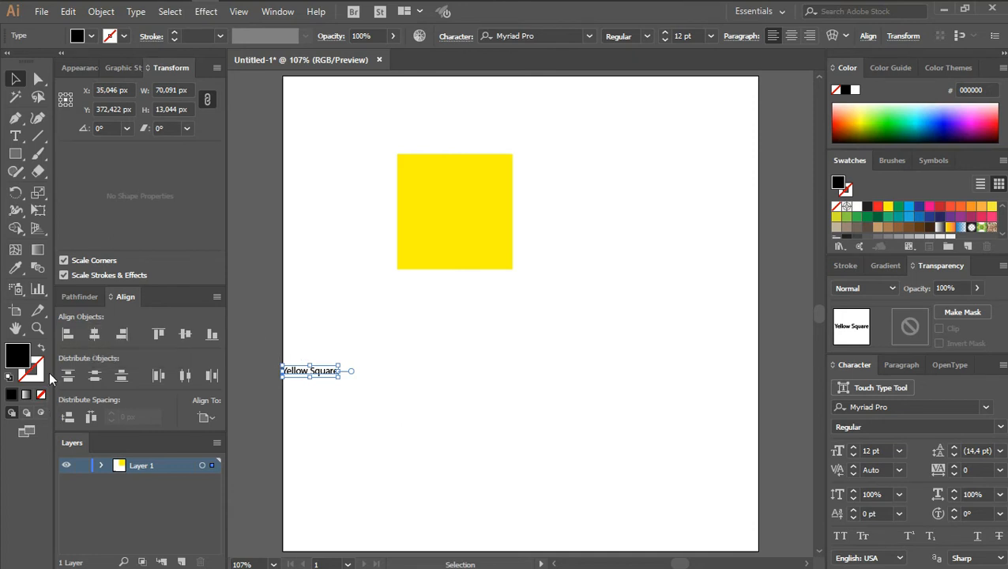
left_click(95, 337)
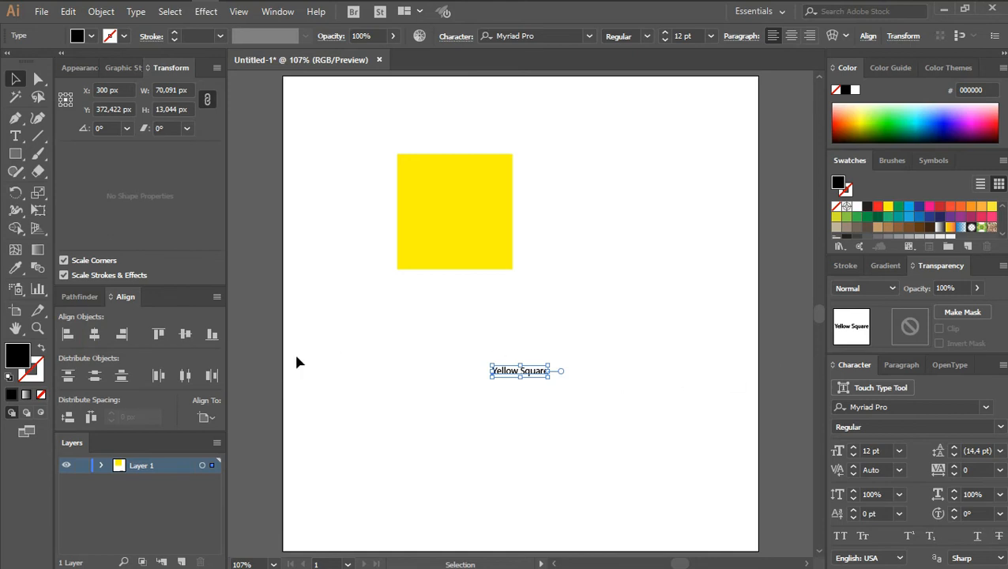
left_click(121, 334)
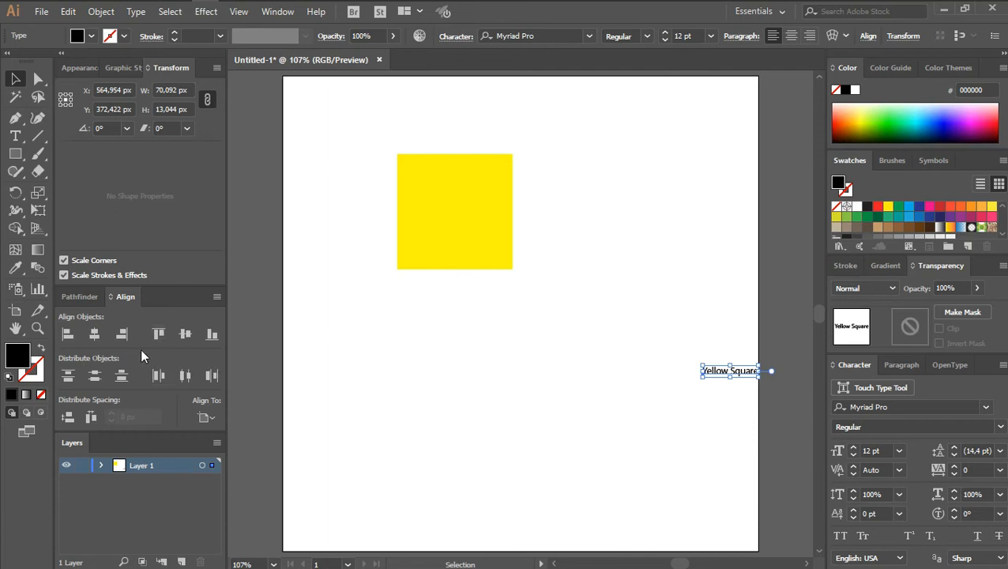
Align the text to the artboard's top edge, repeat that after moving it away from the corner, and centre it vertically.
left_click(159, 334)
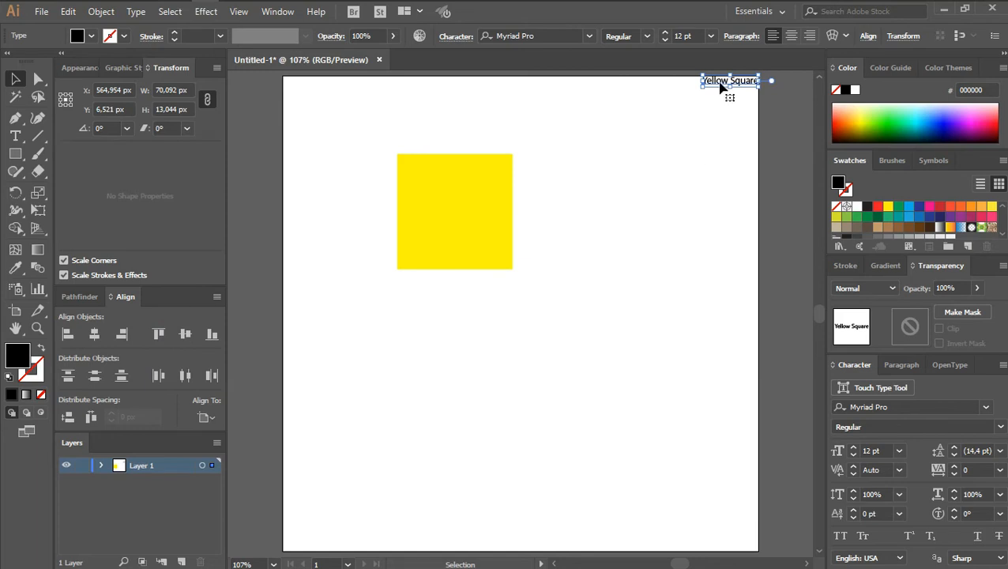
left_click_drag(724, 83, 592, 148)
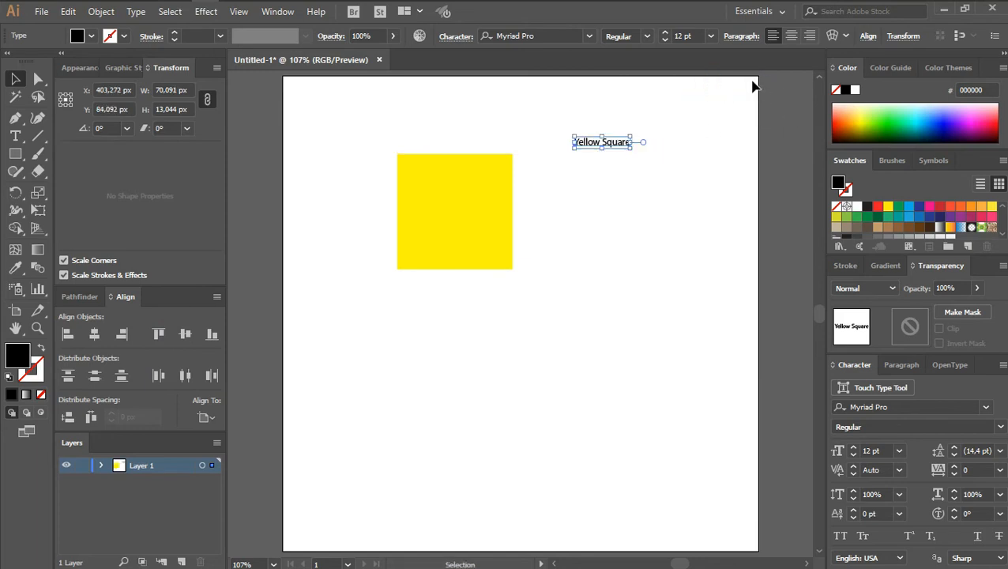
left_click(159, 334)
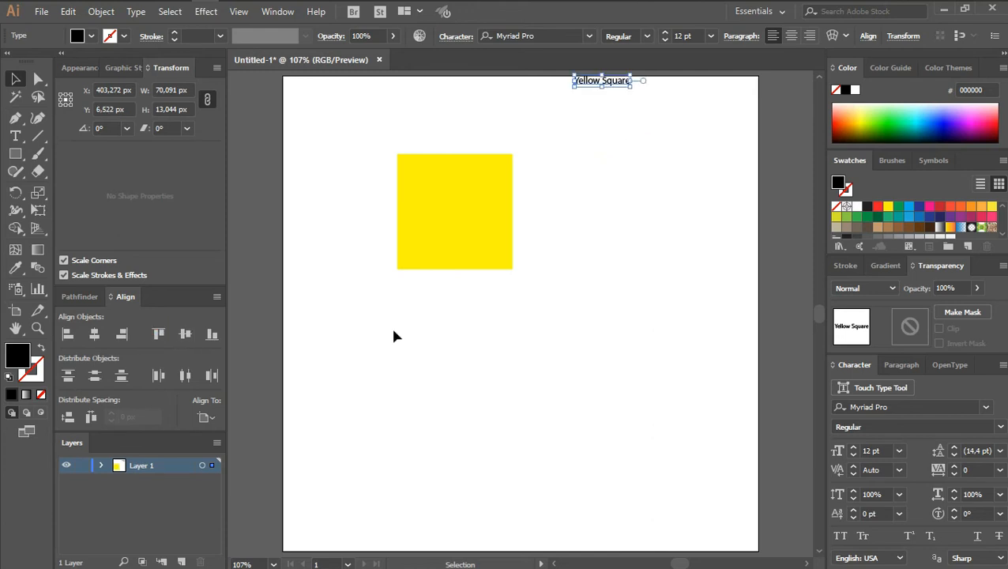
left_click(185, 334)
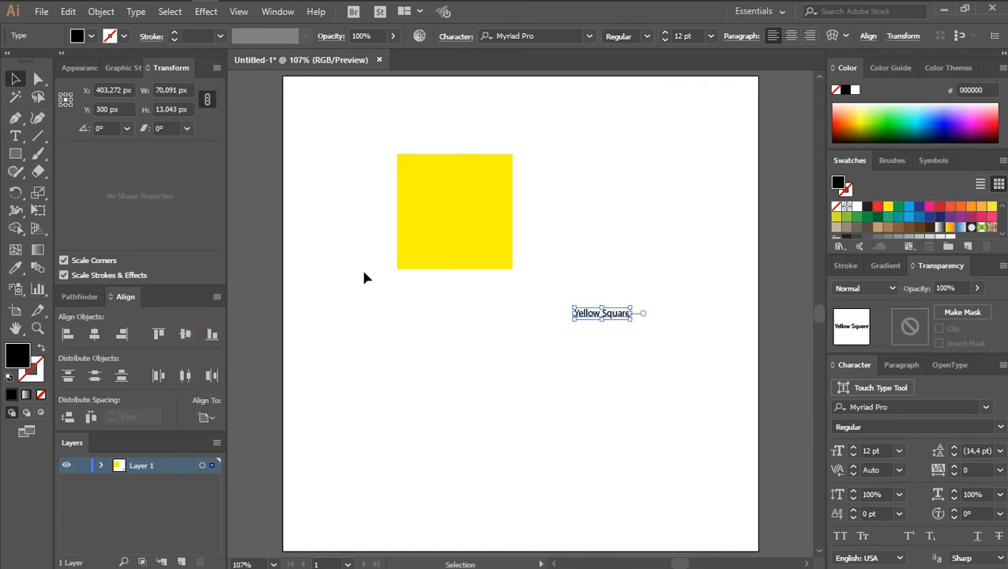
Align the text to the artboard's bottom edge, then centre it on the artboard vertically and horizontally and deselect it.
left_click(209, 336)
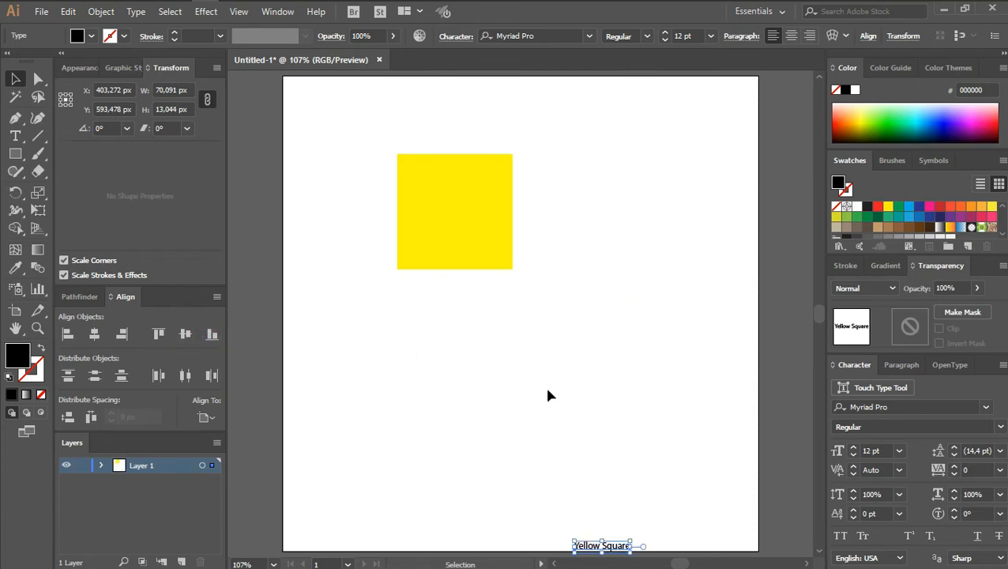
left_click(189, 333)
left_click(94, 333)
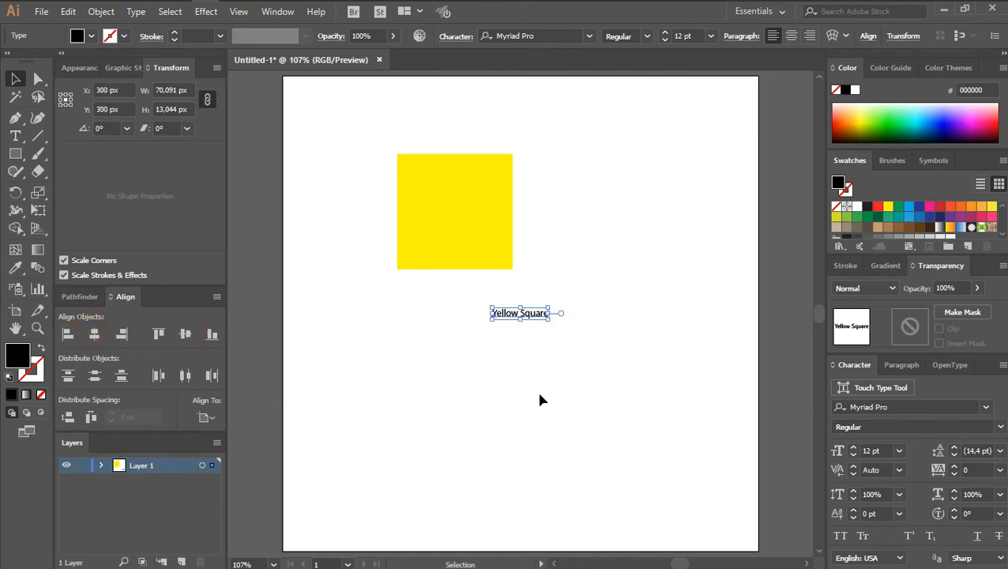
left_click(540, 396)
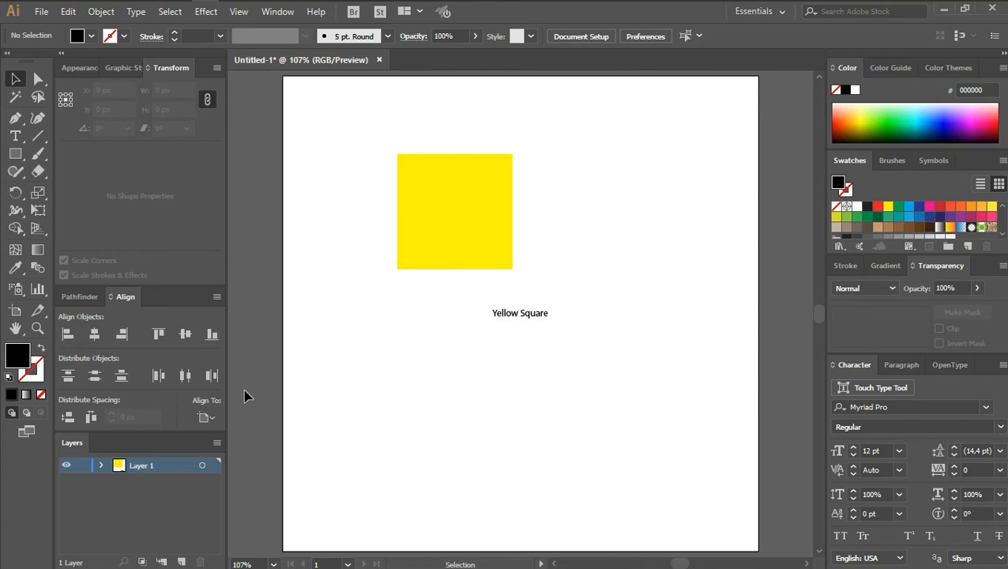
left_click(204, 417)
left_click(204, 417)
left_click(427, 410)
left_click(206, 416)
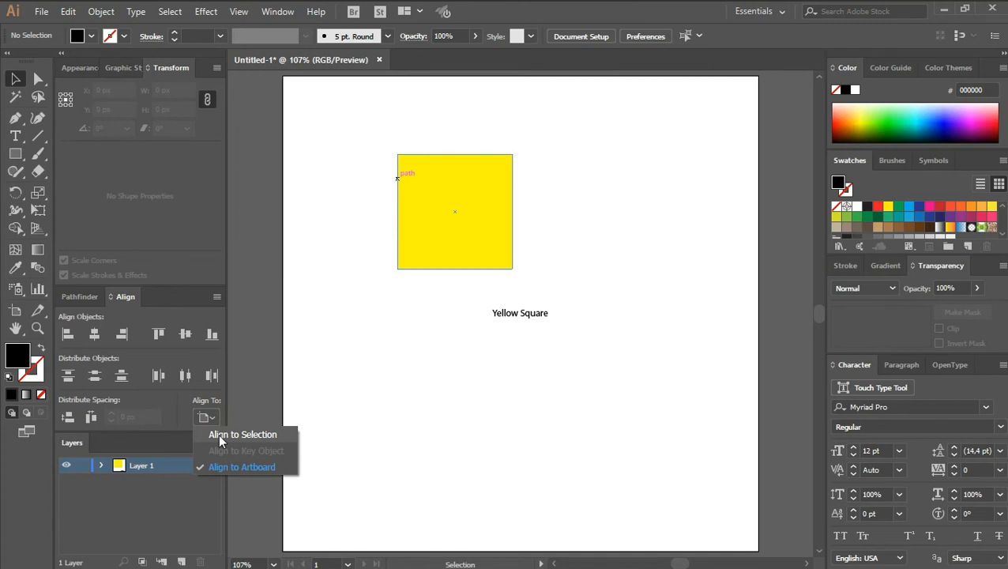
left_click(424, 387)
left_click(208, 416)
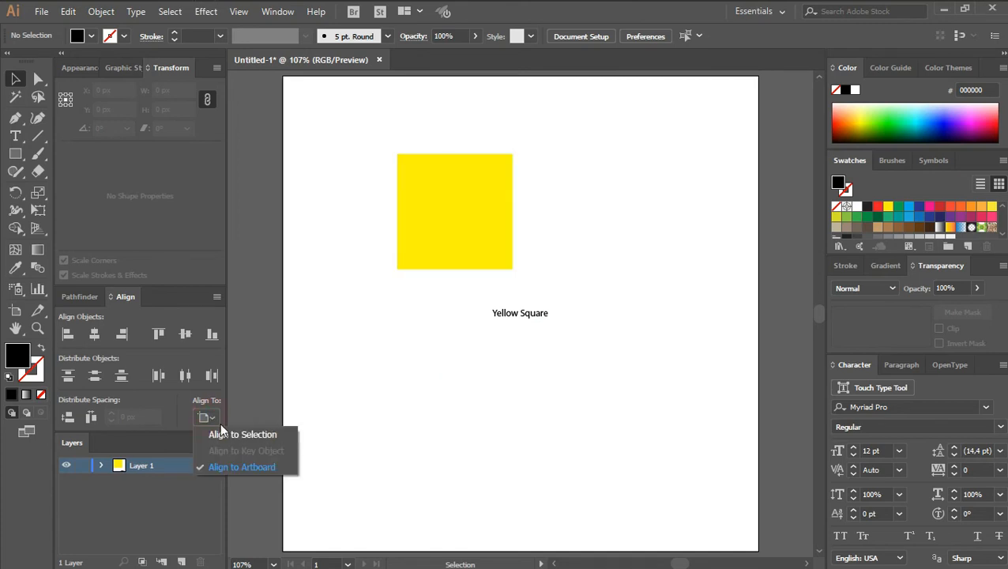
left_click(378, 420)
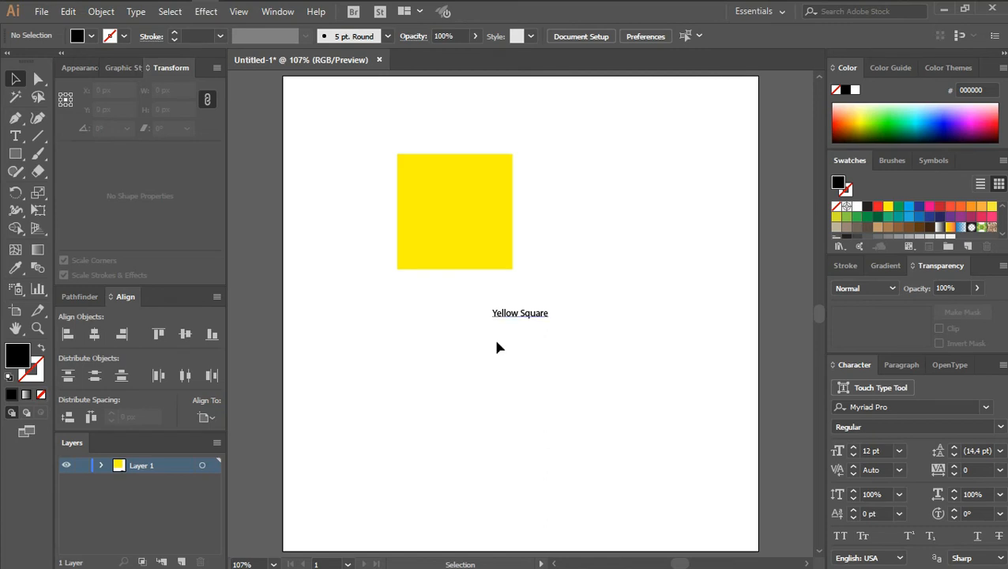
Select the "Yellow Square" text together with the yellow square and set alignment relative to the selection.
left_click(502, 314)
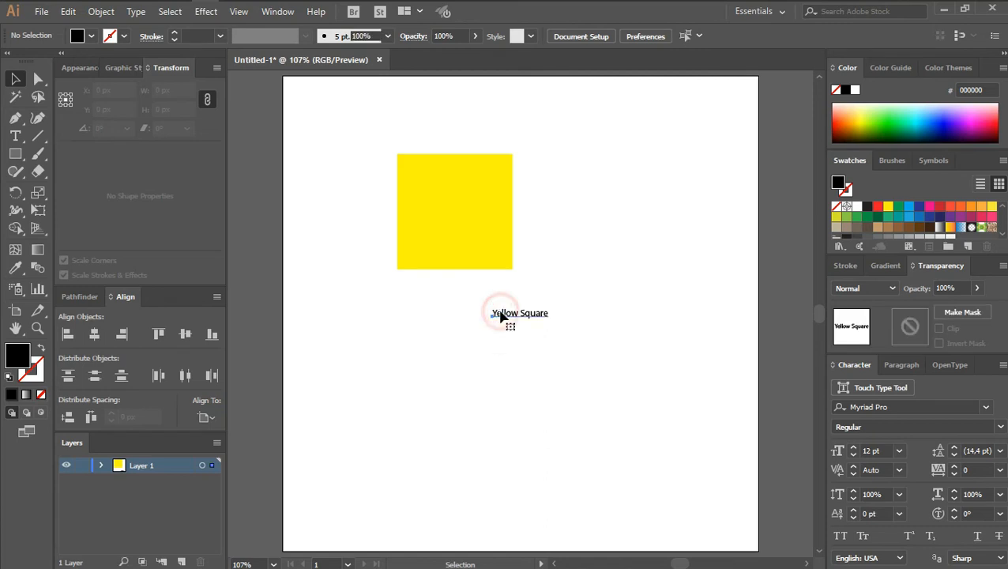
left_click(485, 261, "shift")
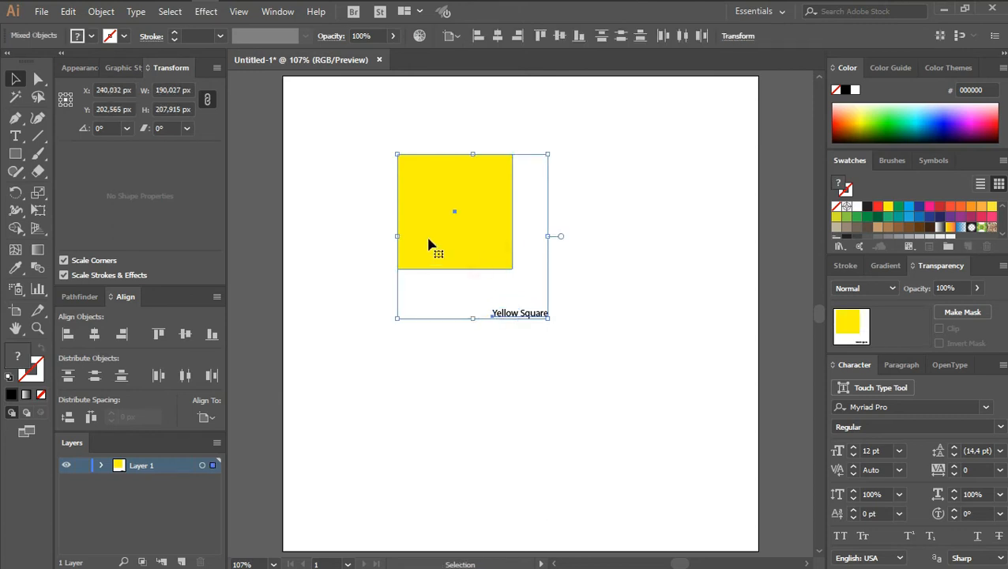
left_click_drag(396, 154, 397, 154)
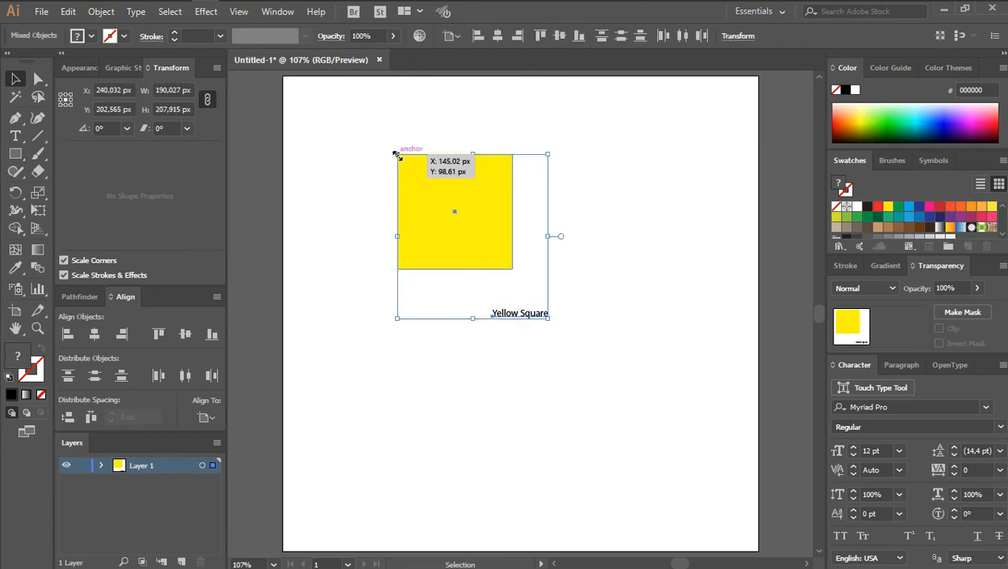
left_click(397, 155)
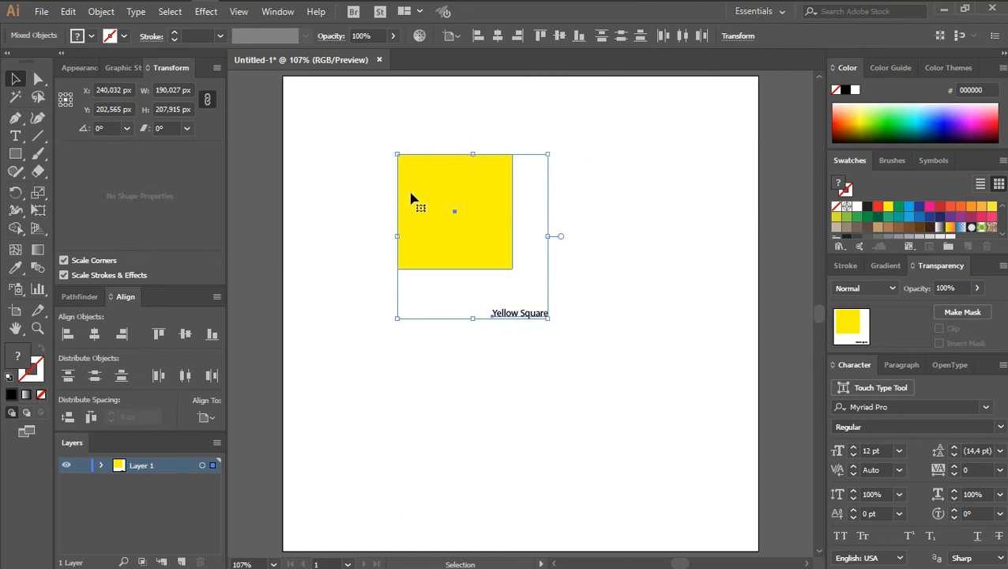
left_click(207, 417)
left_click(213, 435)
Align the square and the text by their right edges, then centre them on each other horizontally and vertically.
left_click(122, 333)
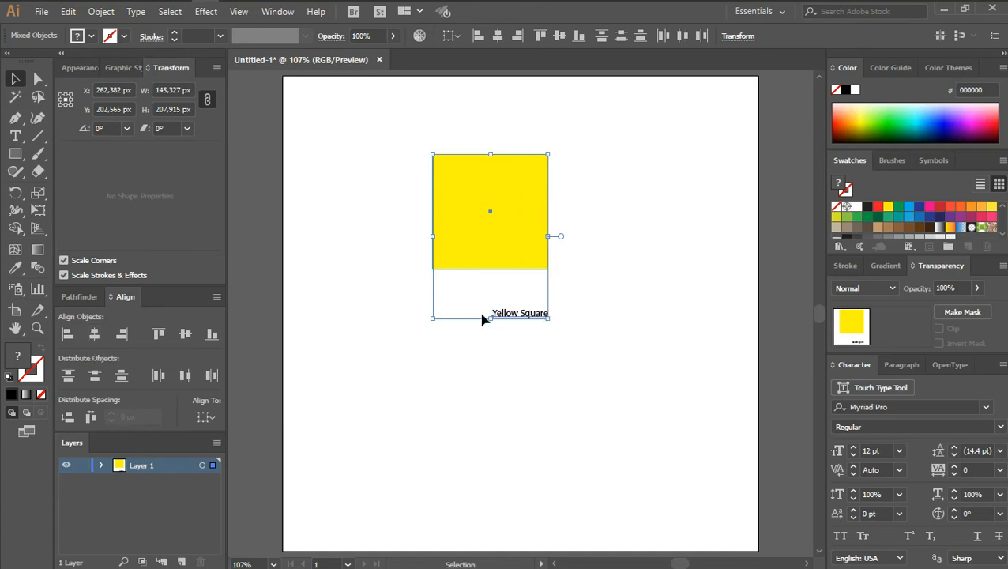
left_click(94, 334)
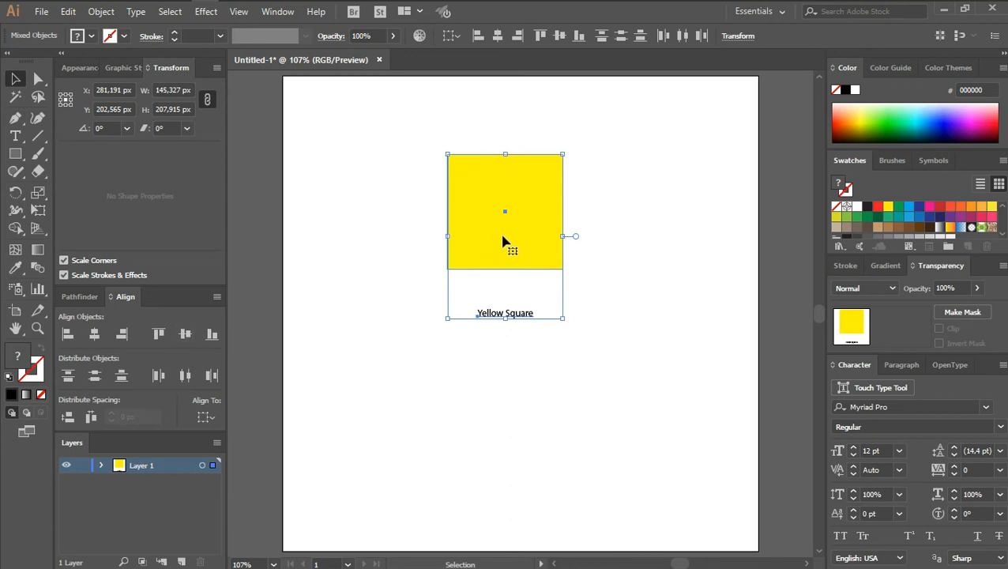
left_click(186, 335)
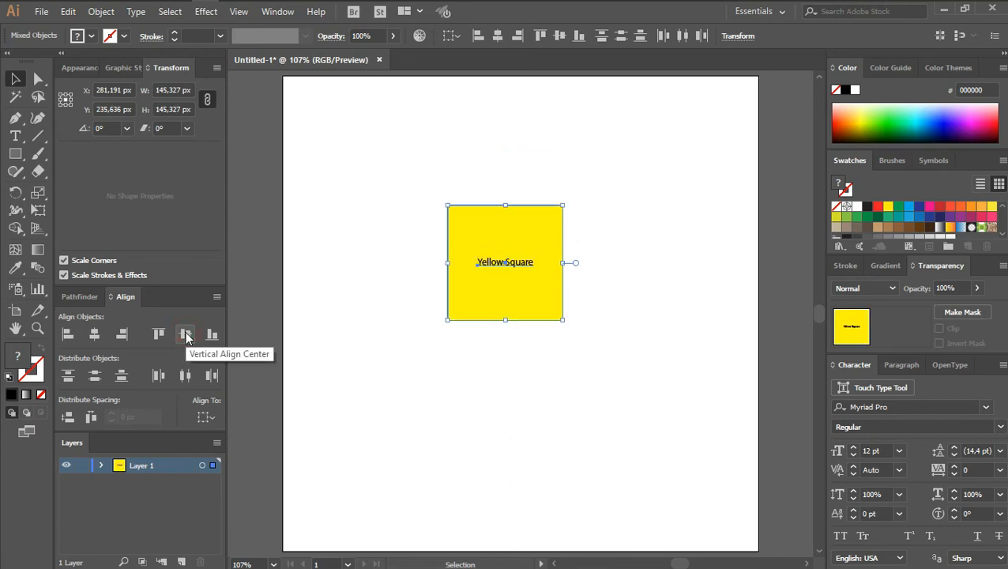
left_click(593, 352)
Move the "Yellow Square" text out of the square to below its lower-left corner, at about X 91 px, Y 339 px.
left_click(512, 267)
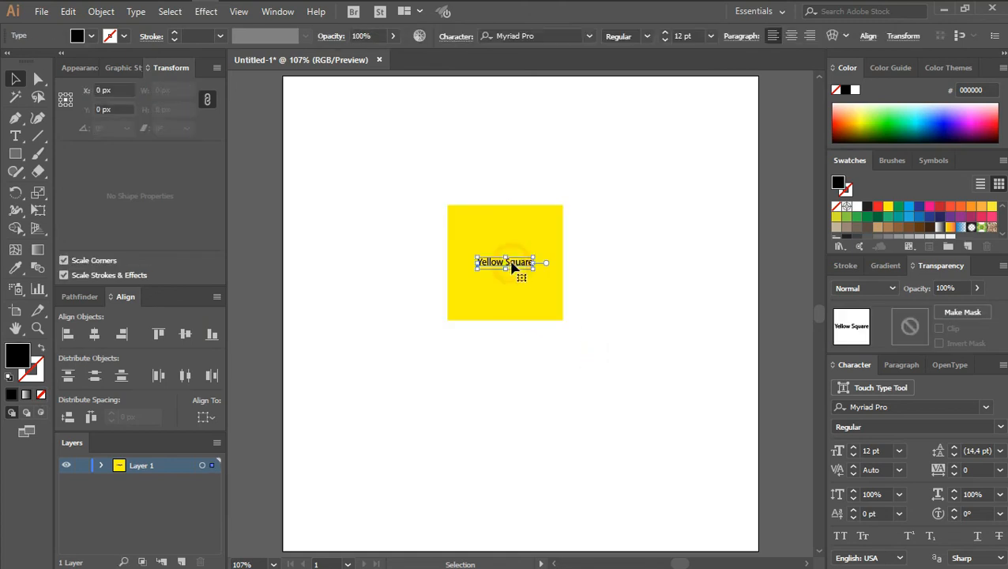
left_click_drag(511, 267, 362, 349)
left_click(500, 371)
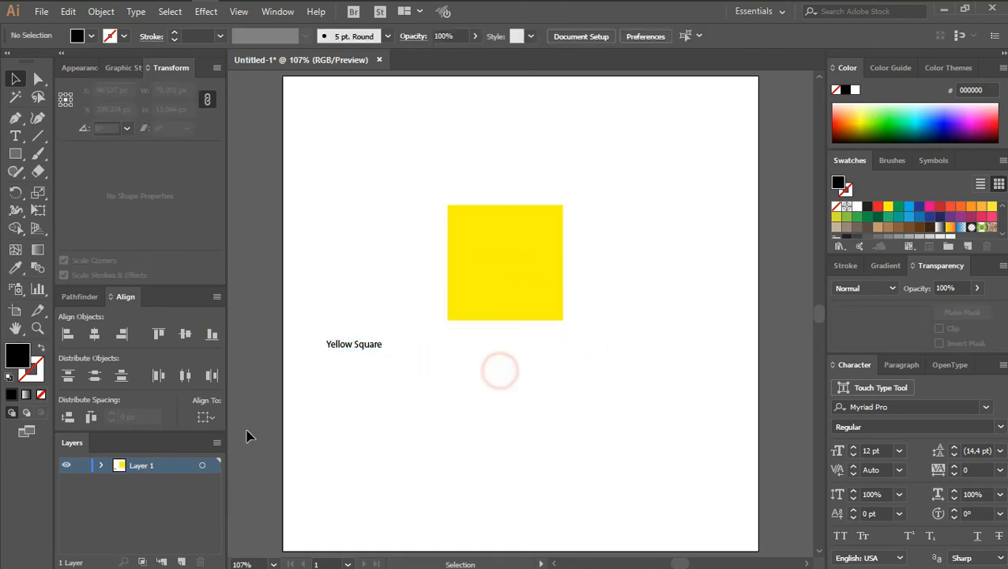
Select the text and the yellow square, and set alignment relative to a key object with the square as that key object.
left_click(206, 417)
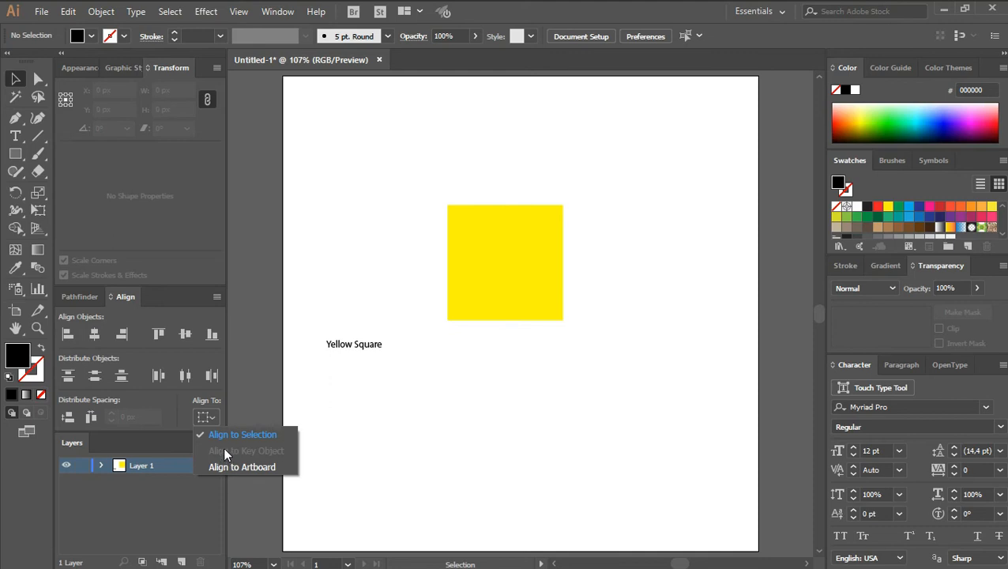
left_click(378, 440)
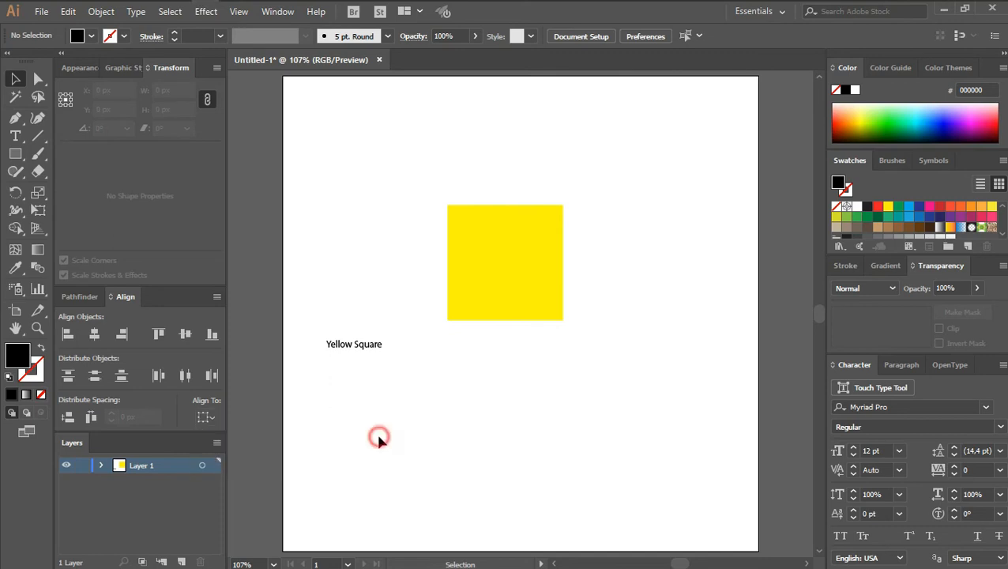
left_click(365, 349)
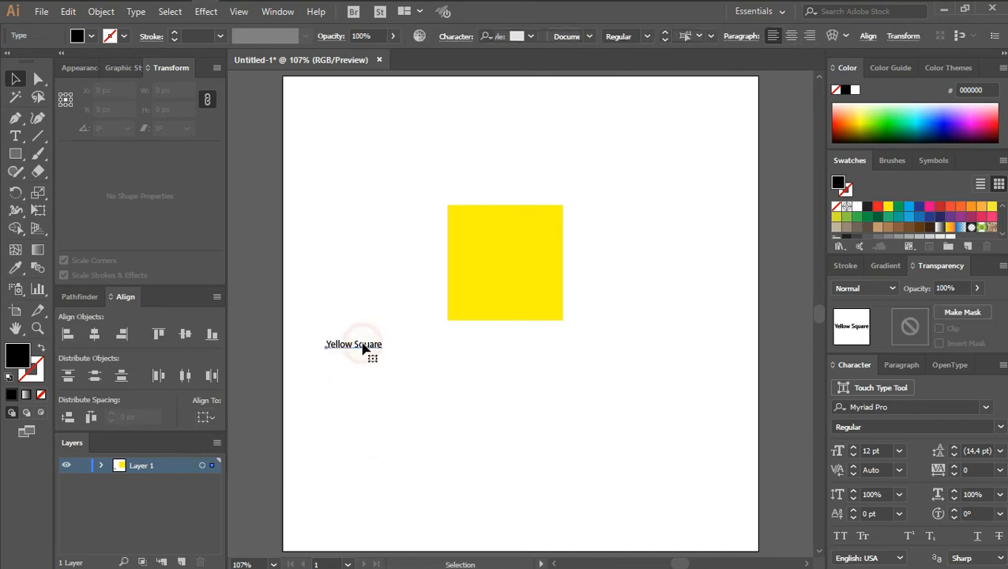
left_click(542, 295, "shift")
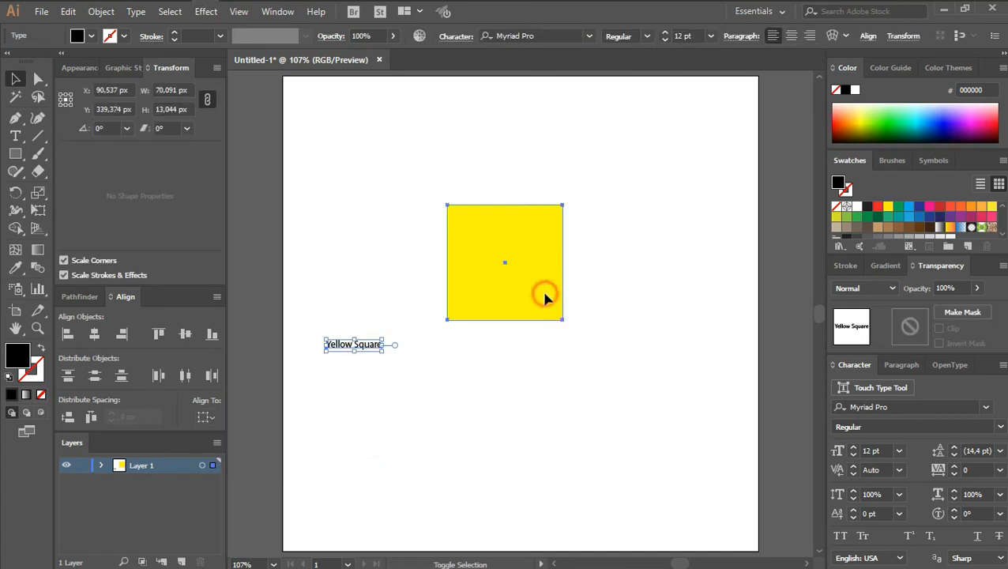
left_click(206, 417)
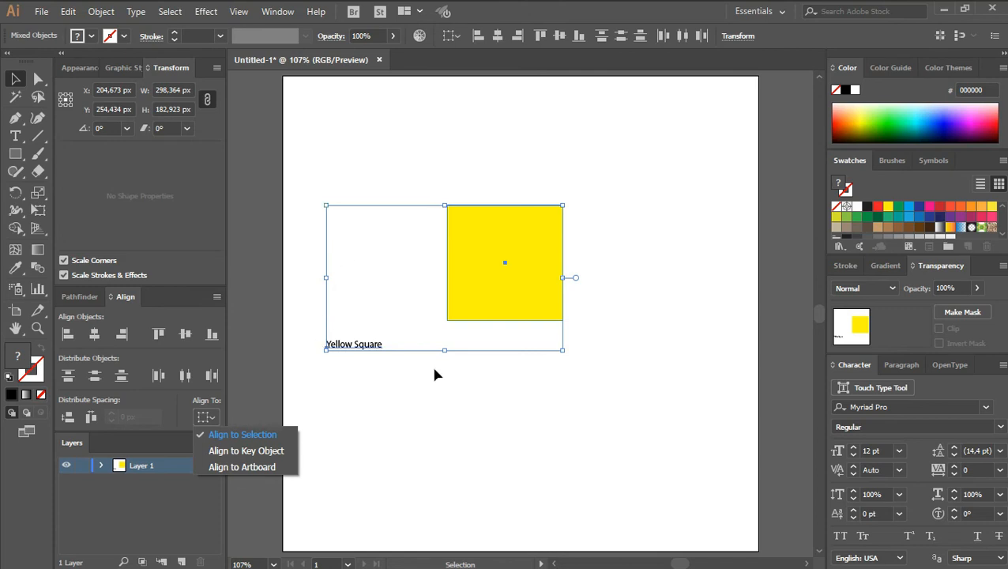
left_click(257, 453)
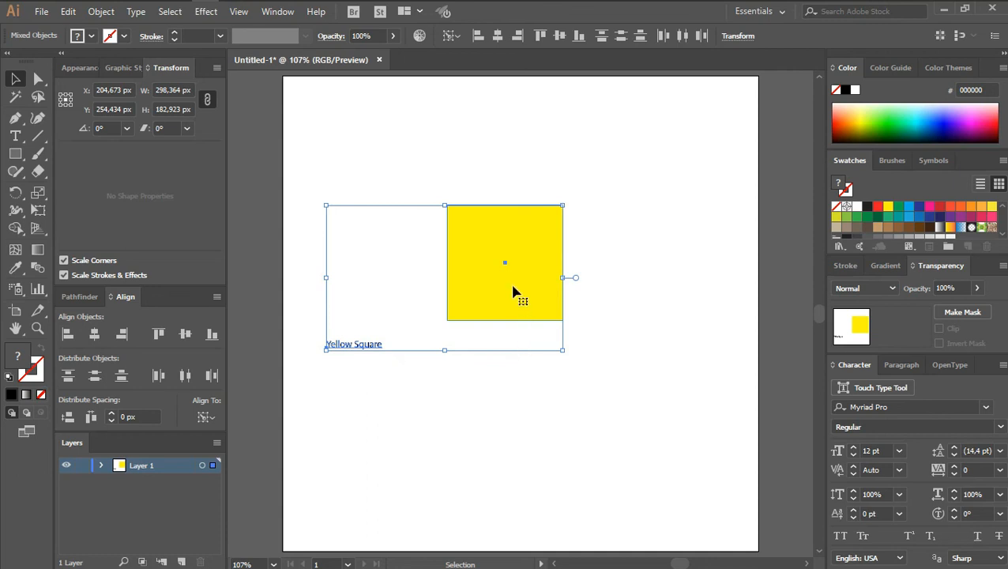
left_click(214, 419)
left_click(215, 451)
left_click(486, 241)
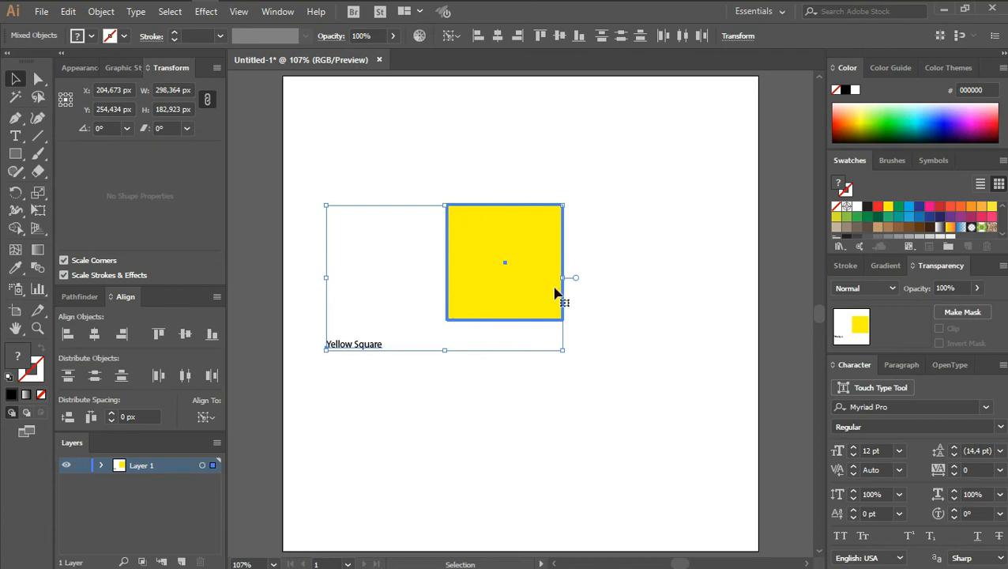
Align the text to the key square's left edge, then centre it on the square horizontally and vertically and deselect.
left_click(68, 334)
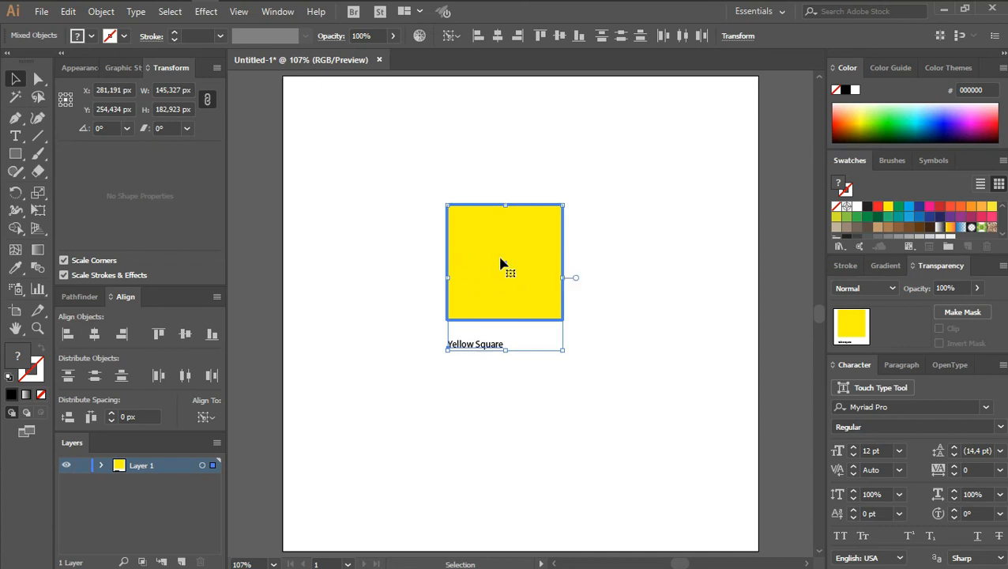
left_click(95, 333)
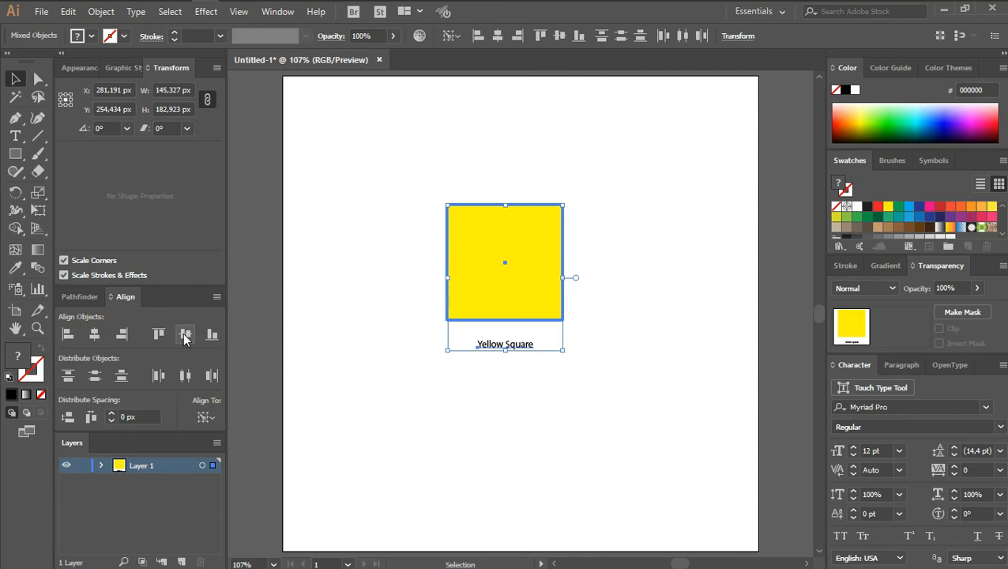
left_click(184, 334)
left_click(417, 364)
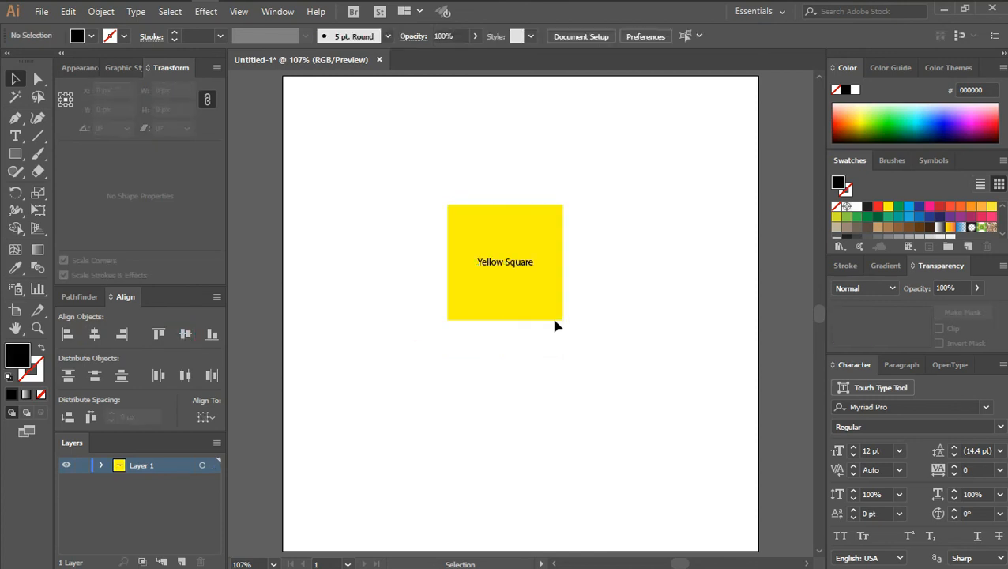